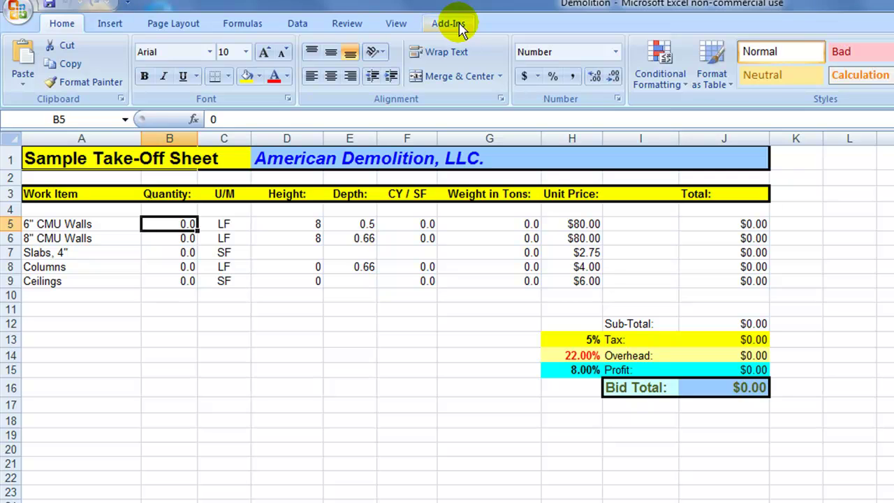
{"action": "left_click", "coordinate": [455, 25]}
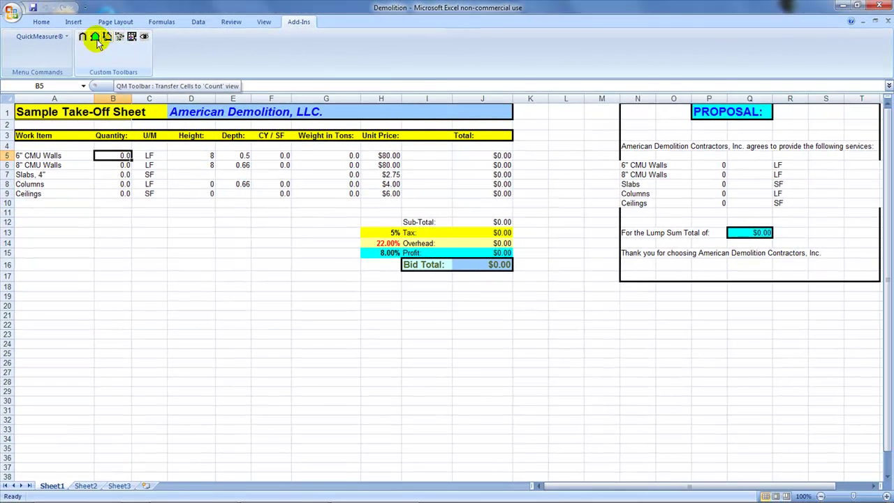
Add PWC1.pdf from the Demolition Plans folder to the workbook's QuickMeasure plan list
{"action": "left_click", "coordinate": [56, 37]}
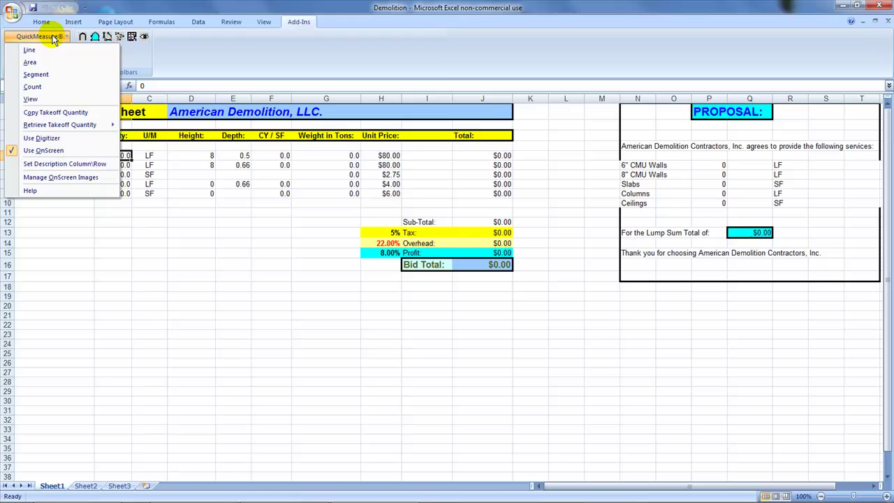
{"action": "left_click", "coordinate": [64, 178]}
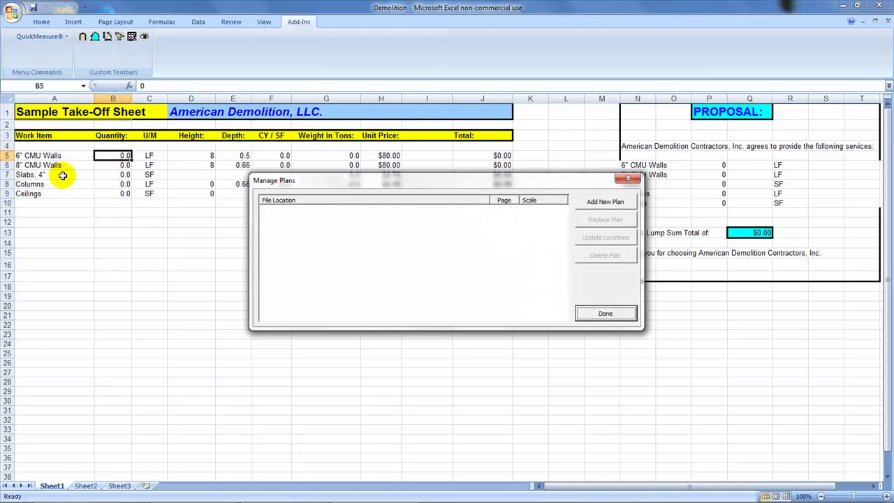
{"action": "left_click_drag", "start_coordinate": [321, 185], "coordinate": [252, 230]}
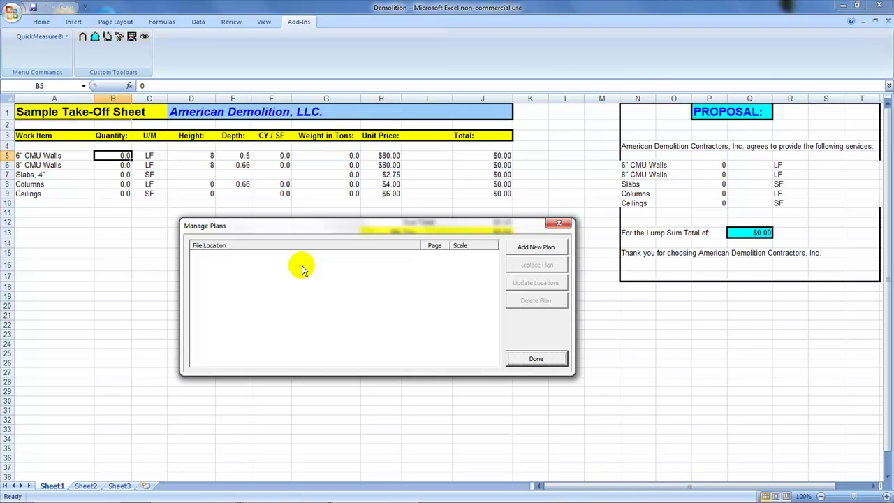
{"action": "left_click", "coordinate": [530, 250]}
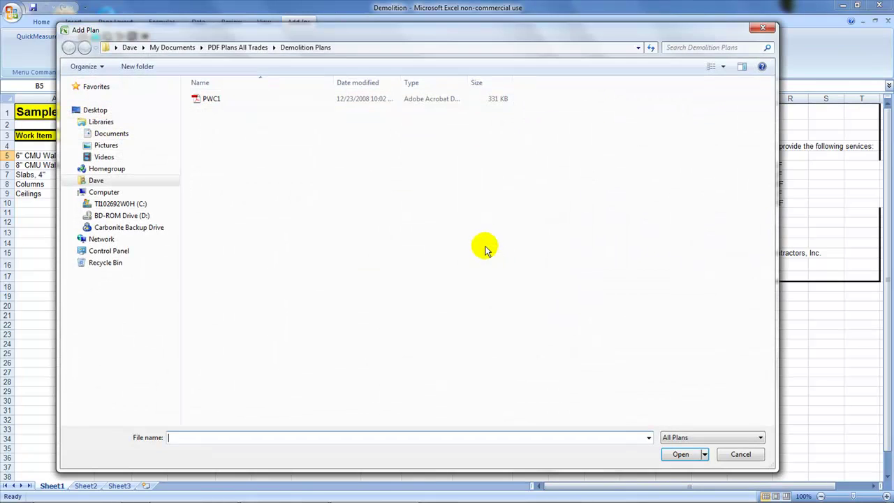
{"action": "left_click", "coordinate": [254, 48]}
{"action": "double_click", "coordinate": [218, 111]}
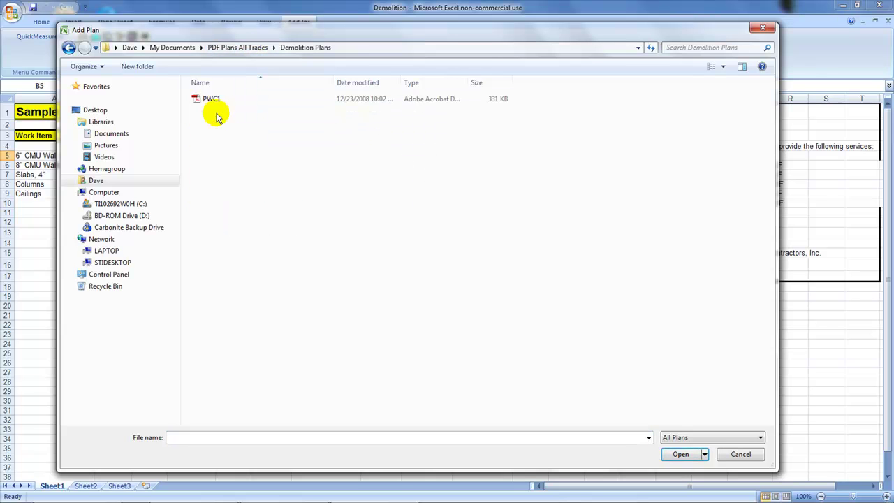
{"action": "double_click", "coordinate": [203, 97]}
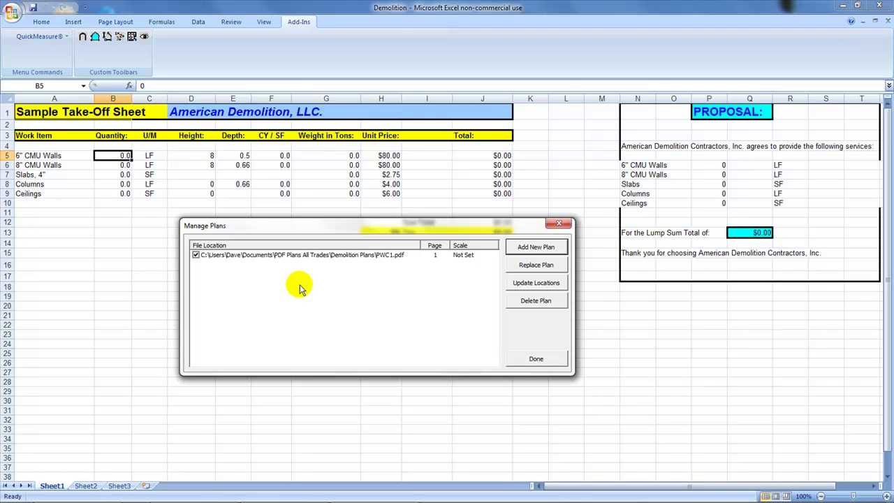
Close Manage Plans and select the 6" CMU Walls quantity cell B5 on the take-off sheet
{"action": "left_click", "coordinate": [537, 357]}
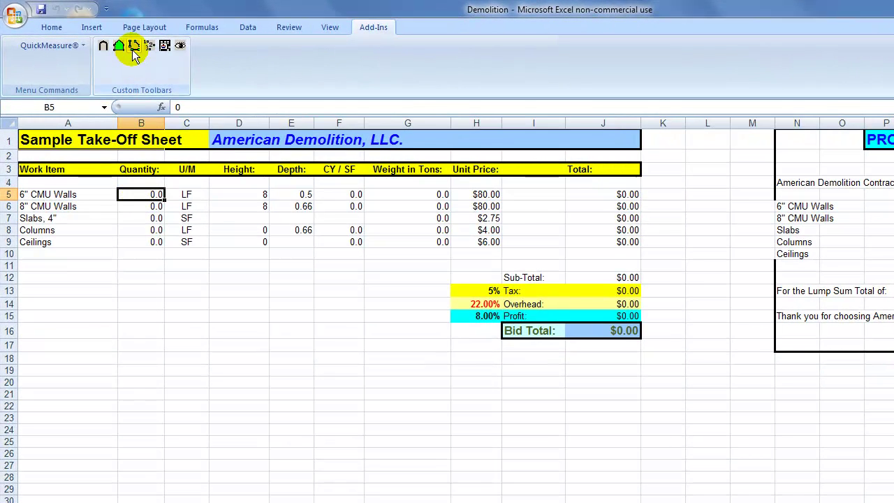
{"action": "left_click", "coordinate": [145, 123]}
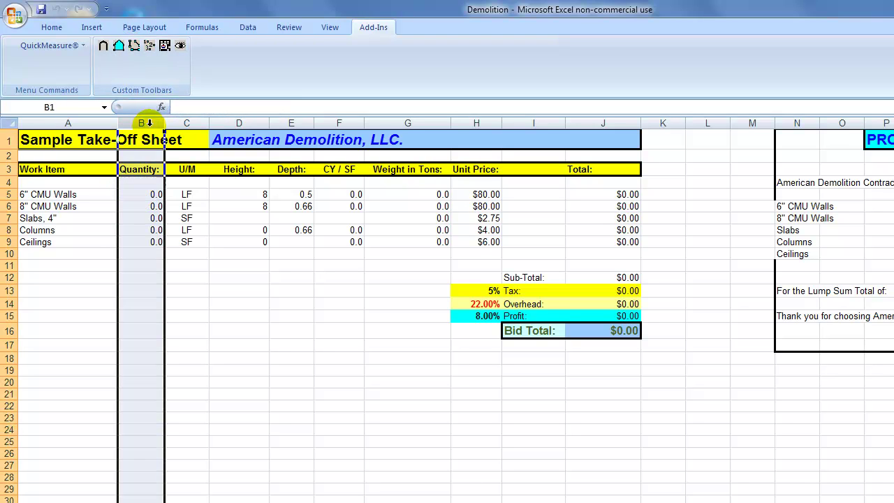
{"action": "left_click", "coordinate": [149, 193]}
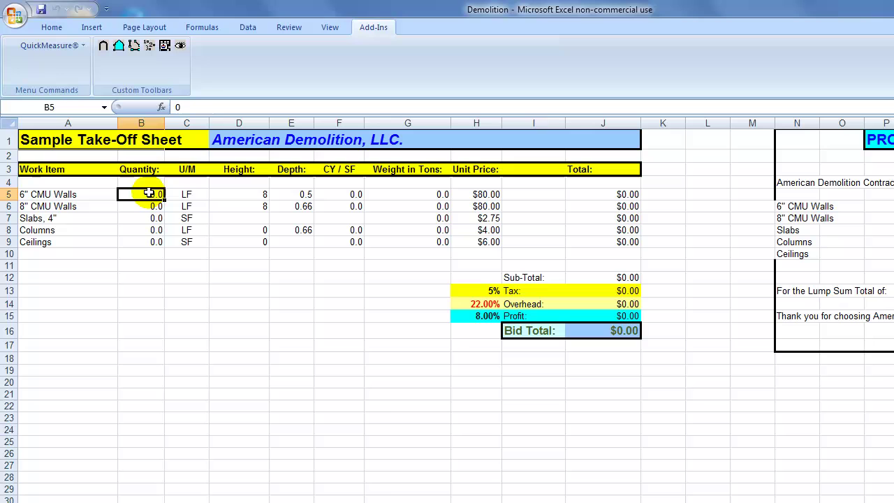
{"action": "left_click_drag", "start_coordinate": [149, 194], "coordinate": [150, 237]}
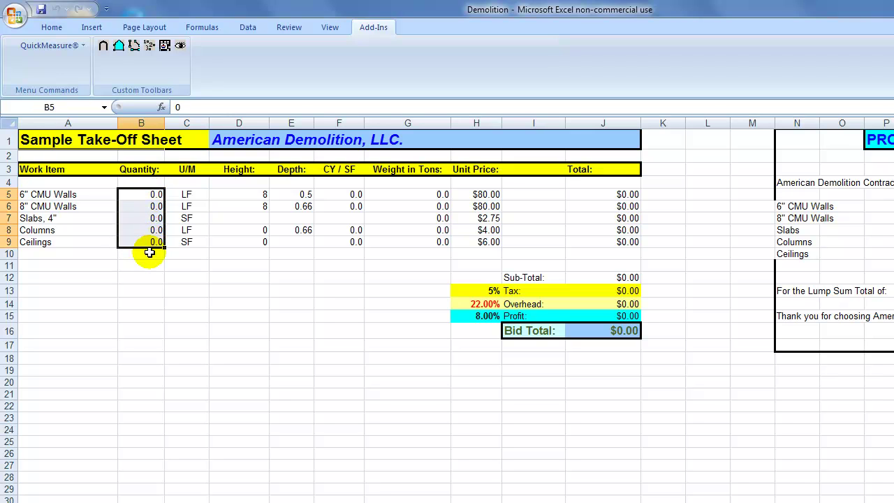
{"action": "left_click", "coordinate": [141, 194]}
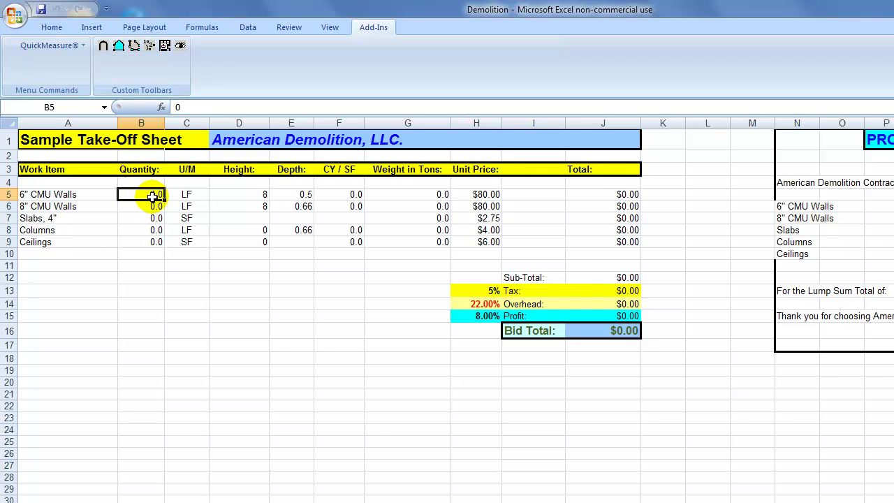
{"action": "left_click", "coordinate": [178, 195]}
{"action": "left_click", "coordinate": [127, 194]}
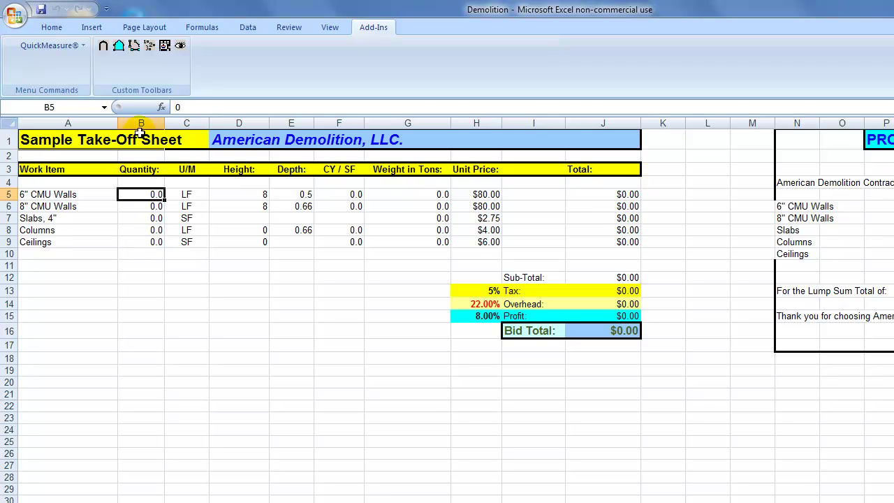
Open PWC1 in OnScreen and pan the floor plan to review the Demolition Notes
{"action": "left_click", "coordinate": [137, 47]}
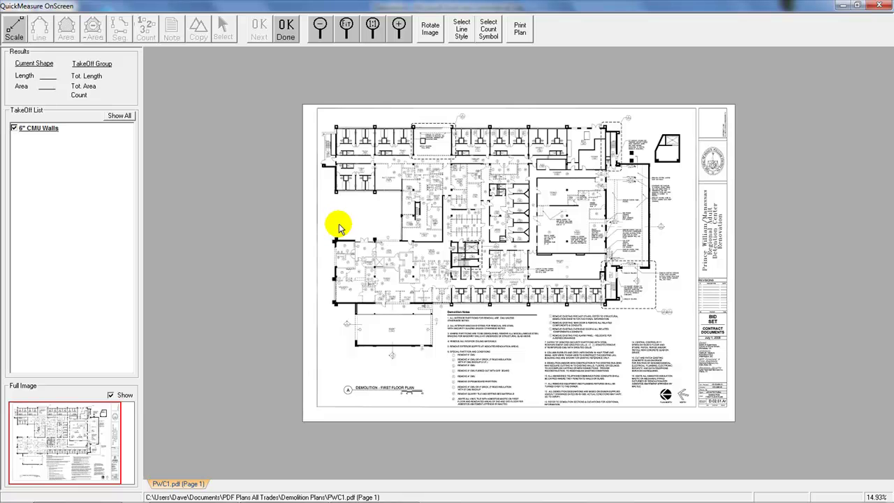
{"action": "scroll", "coordinate": [375, 227], "scroll_direction": "up", "scroll_amount": 2}
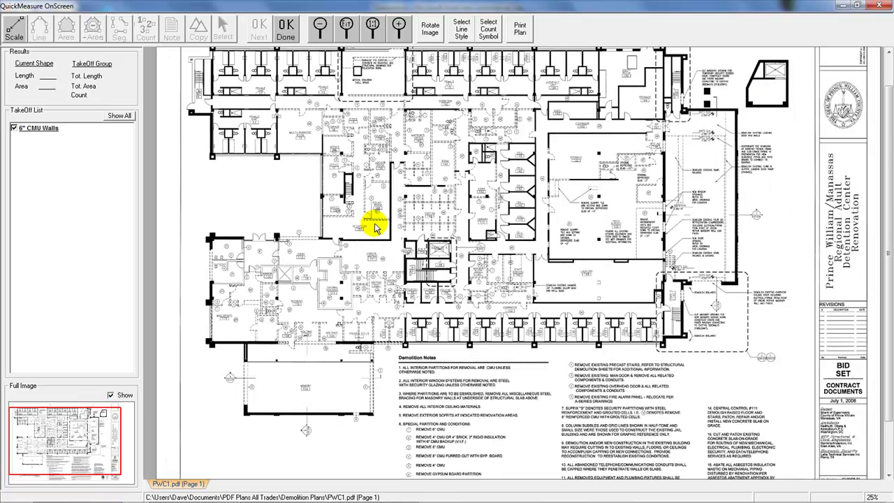
{"action": "scroll", "coordinate": [375, 227], "scroll_direction": "up", "scroll_amount": 2}
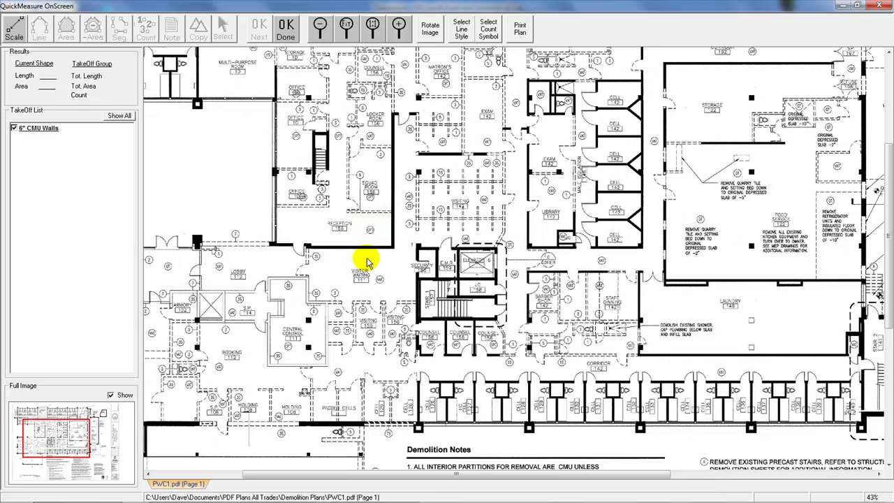
{"action": "left_click_drag", "start_coordinate": [377, 264], "coordinate": [403, 321]}
{"action": "scroll", "coordinate": [404, 302], "scroll_direction": "up", "scroll_amount": 5}
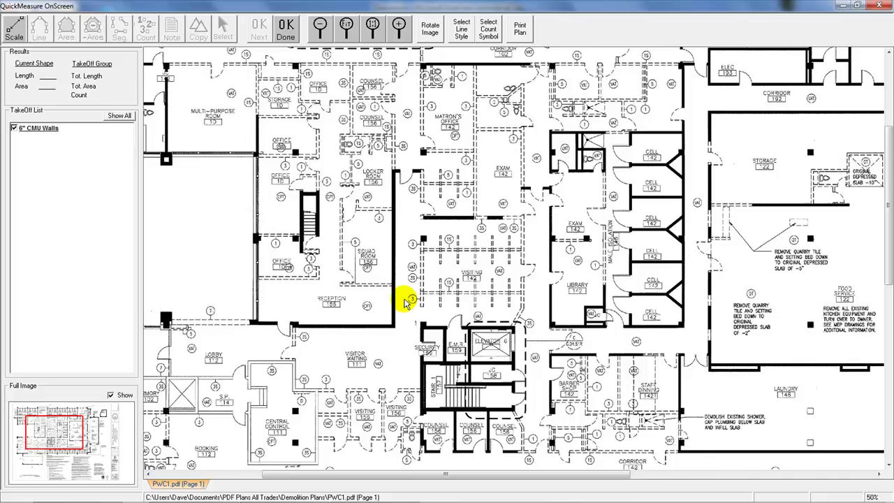
{"action": "scroll", "coordinate": [404, 302], "scroll_direction": "down", "scroll_amount": 1}
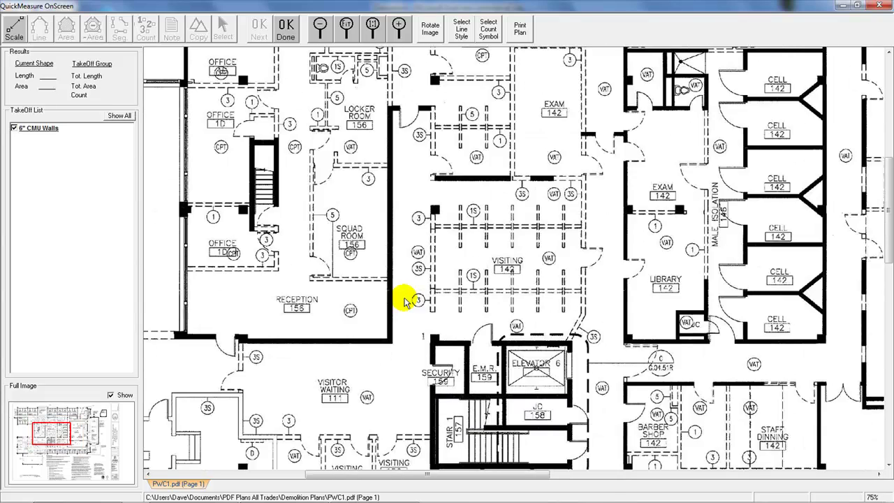
{"action": "scroll", "coordinate": [403, 302], "scroll_direction": "down", "scroll_amount": 1}
{"action": "mouse_move", "coordinate": [396, 356]}
{"action": "left_mouse_down"}
{"action": "mouse_move", "coordinate": [395, 255]}
{"action": "mouse_move", "coordinate": [397, 365]}
{"action": "left_mouse_up"}
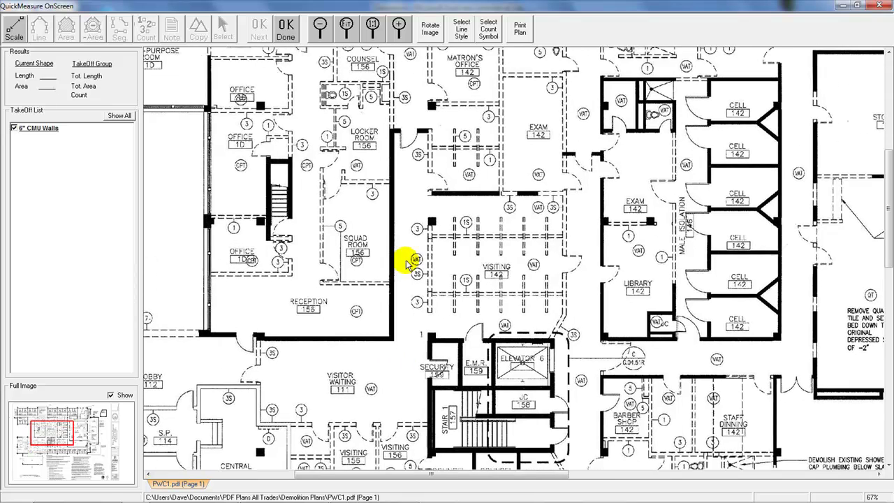
{"action": "left_click_drag", "start_coordinate": [407, 216], "coordinate": [430, 281]}
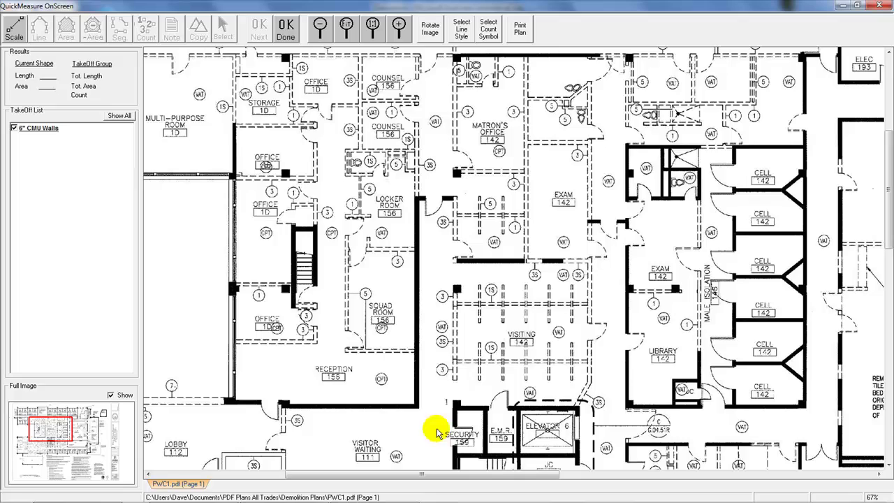
{"action": "left_click_drag", "start_coordinate": [436, 431], "coordinate": [427, 130]}
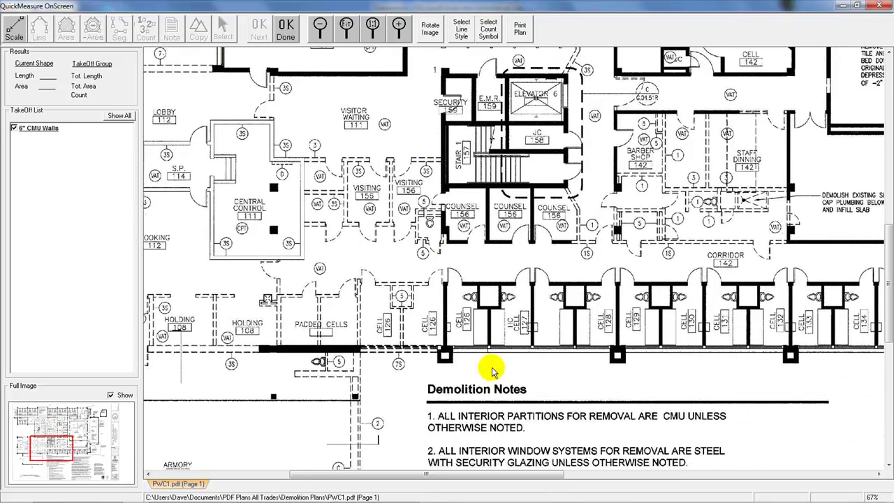
{"action": "left_click_drag", "start_coordinate": [493, 370], "coordinate": [462, 173]}
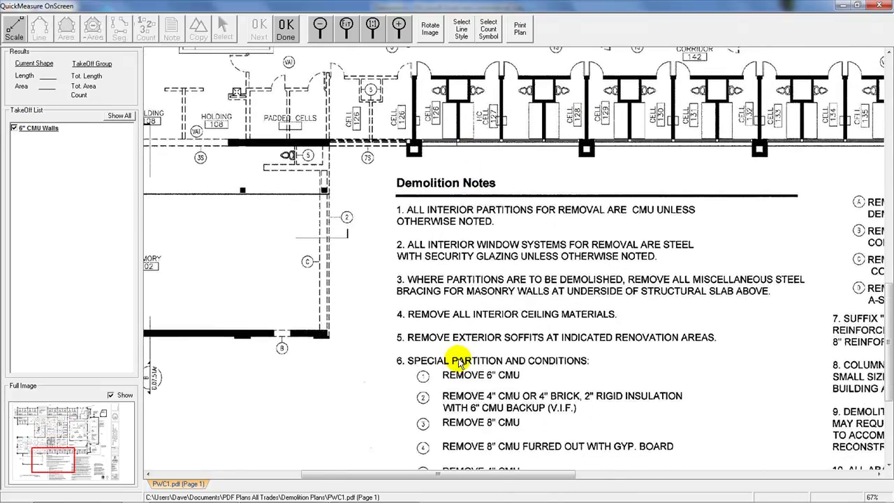
Return to the Squad Room area, then jump to the plan title and scale bar
{"action": "scroll", "coordinate": [421, 152], "scroll_direction": "up", "scroll_amount": 3}
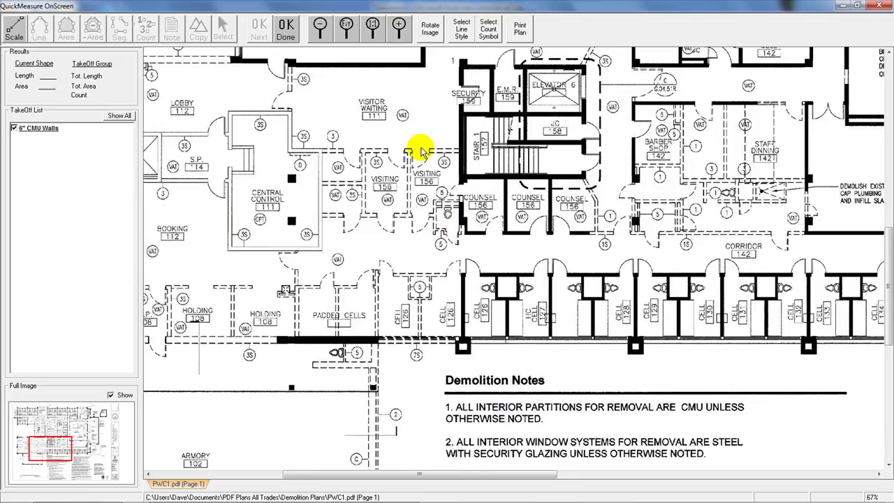
{"action": "left_click_drag", "start_coordinate": [421, 152], "coordinate": [385, 343]}
{"action": "left_click_drag", "start_coordinate": [409, 176], "coordinate": [409, 238]}
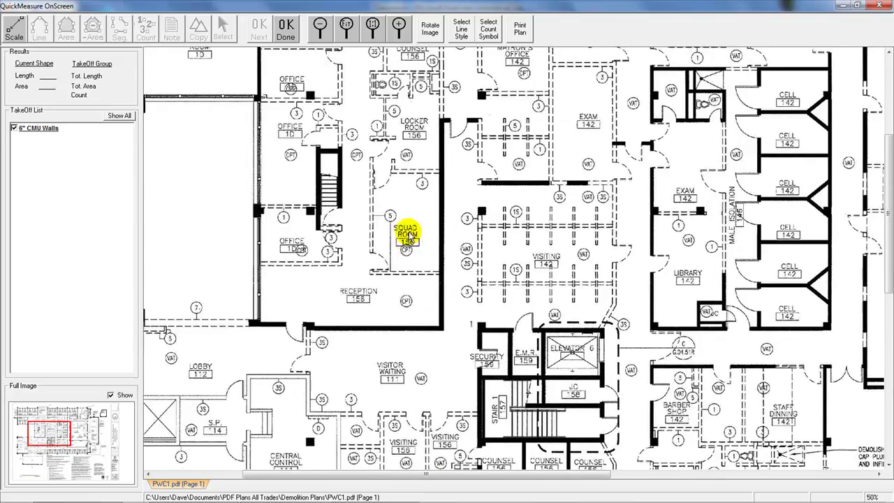
{"action": "scroll", "coordinate": [406, 231], "scroll_direction": "down", "scroll_amount": 2}
{"action": "left_click_drag", "start_coordinate": [405, 200], "coordinate": [405, 254]}
{"action": "scroll", "coordinate": [401, 251], "scroll_direction": "up", "scroll_amount": 3}
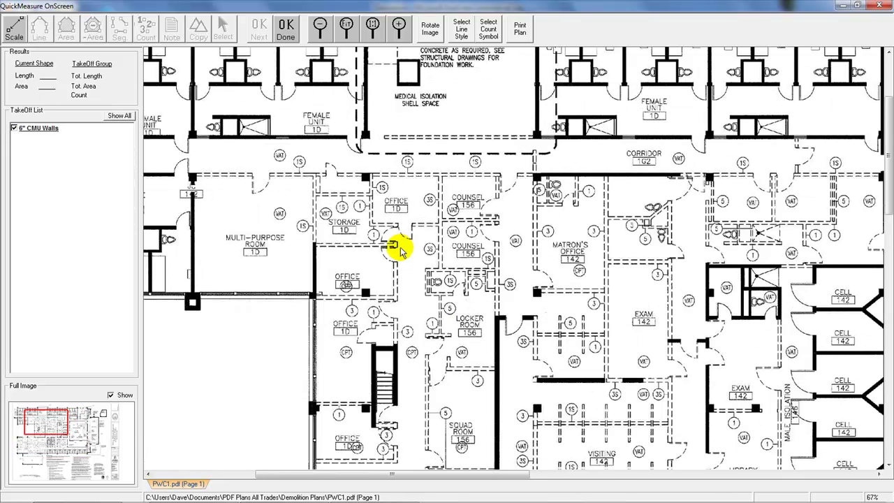
{"action": "left_click", "coordinate": [30, 480]}
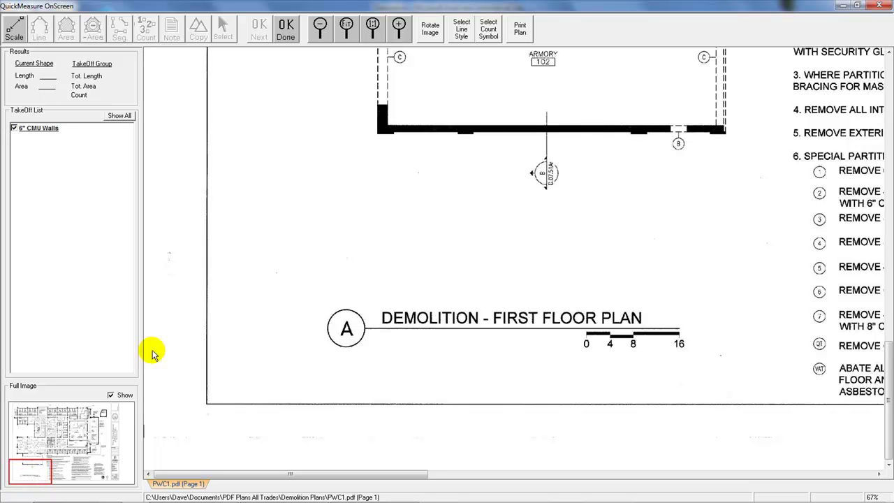
Start scale setup, choosing calibration from a known distance instead of an architectural scale
{"action": "left_click", "coordinate": [15, 31]}
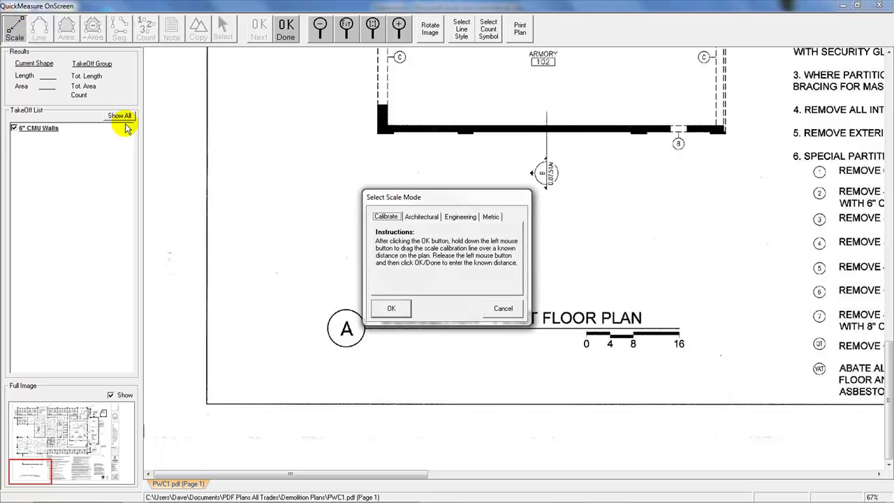
{"action": "left_click_drag", "start_coordinate": [401, 205], "coordinate": [335, 151]}
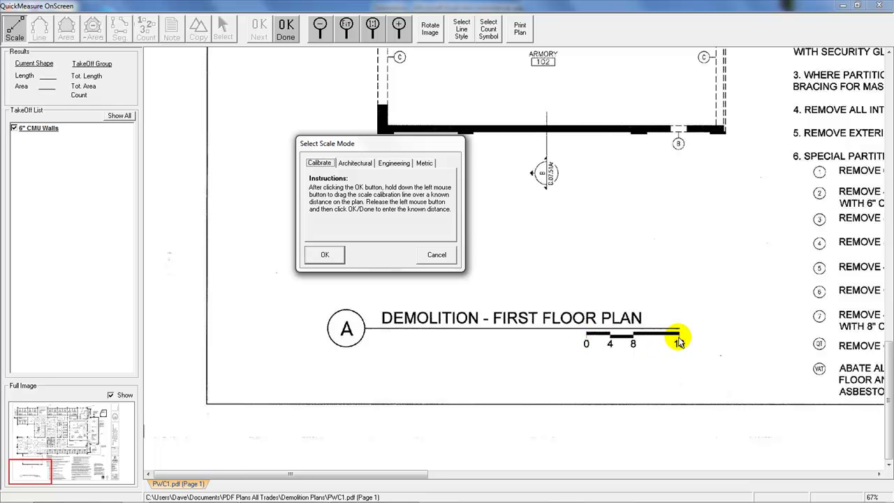
{"action": "left_click", "coordinate": [355, 163]}
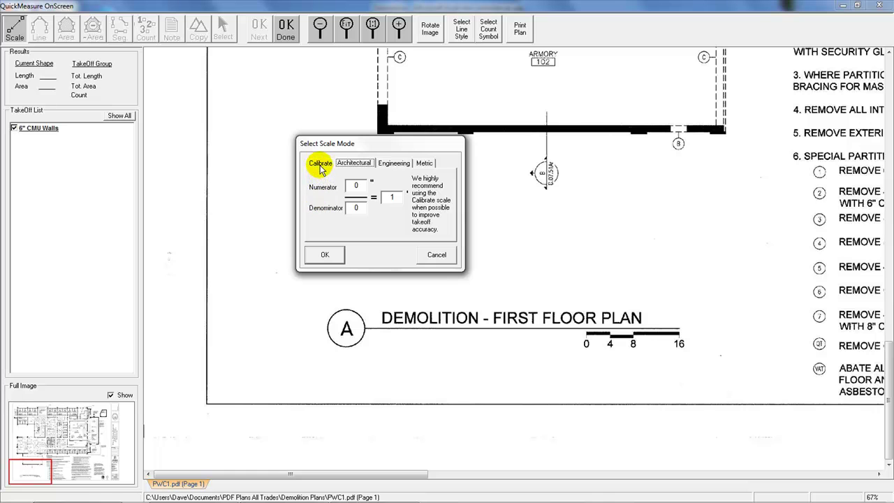
{"action": "left_click", "coordinate": [321, 165]}
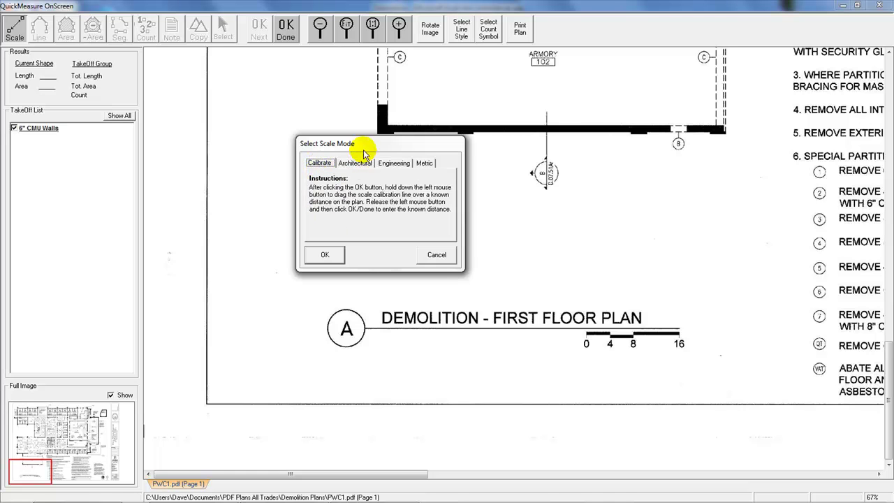
{"action": "left_click_drag", "start_coordinate": [363, 147], "coordinate": [339, 149]}
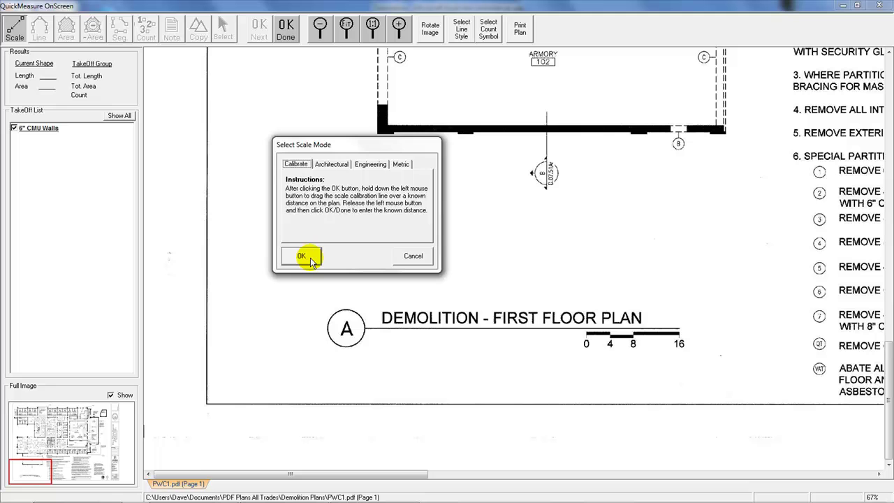
{"action": "left_click", "coordinate": [310, 258]}
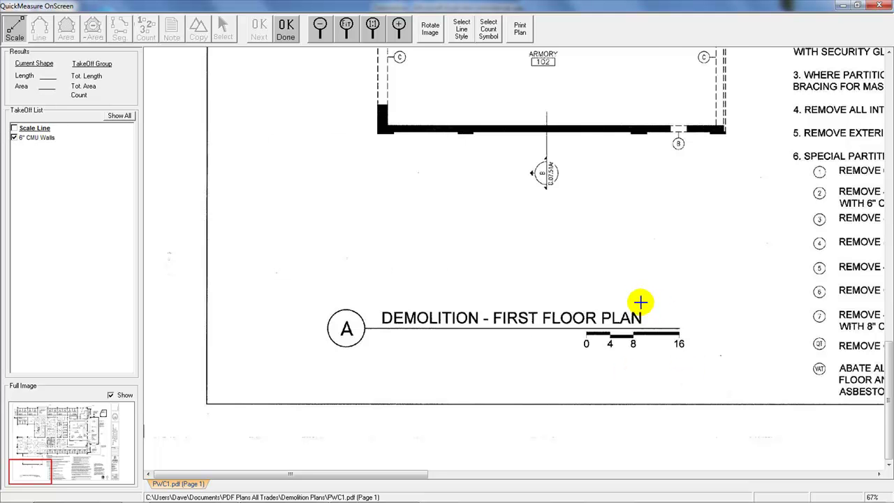
Zoom to the graphic scale bar and trace a line from its 0 mark to 16
{"action": "scroll", "coordinate": [626, 307], "scroll_direction": "up", "scroll_amount": 1}
{"action": "scroll", "coordinate": [625, 307], "scroll_direction": "up", "scroll_amount": 2}
{"action": "left_click_drag", "start_coordinate": [625, 307], "coordinate": [529, 285]}
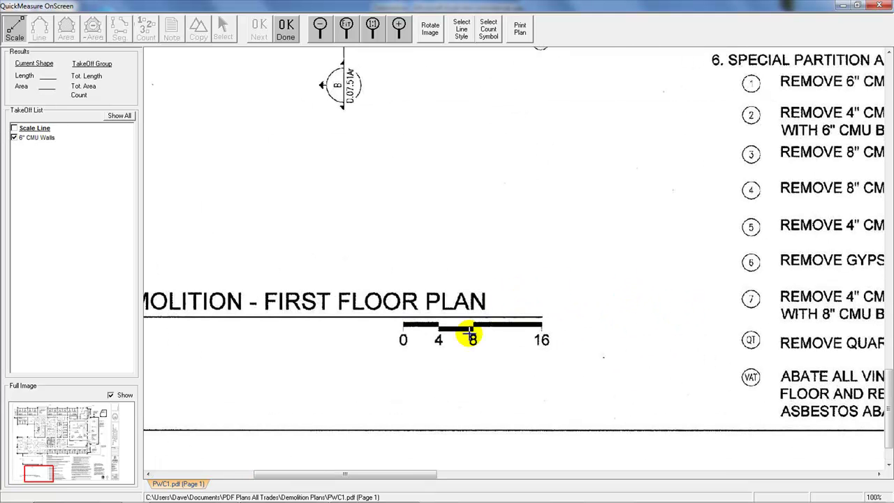
{"action": "left_click", "coordinate": [403, 323]}
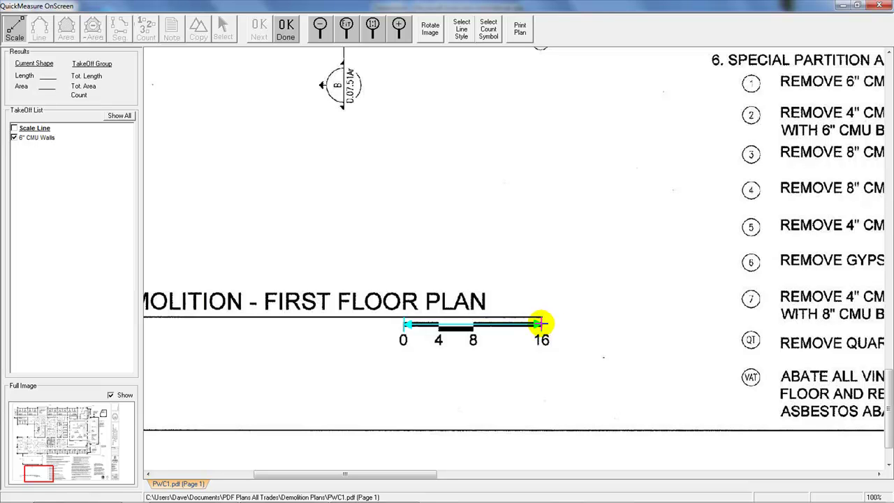
{"action": "left_click", "coordinate": [539, 324]}
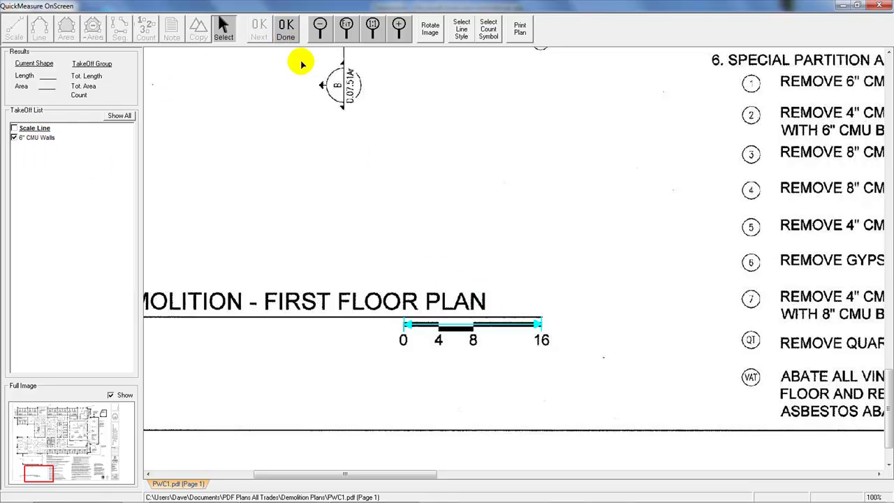
Calibrate the traced line as 16 feet (1 in = 8 ft) and bring up Line Styles
{"action": "left_click", "coordinate": [284, 32]}
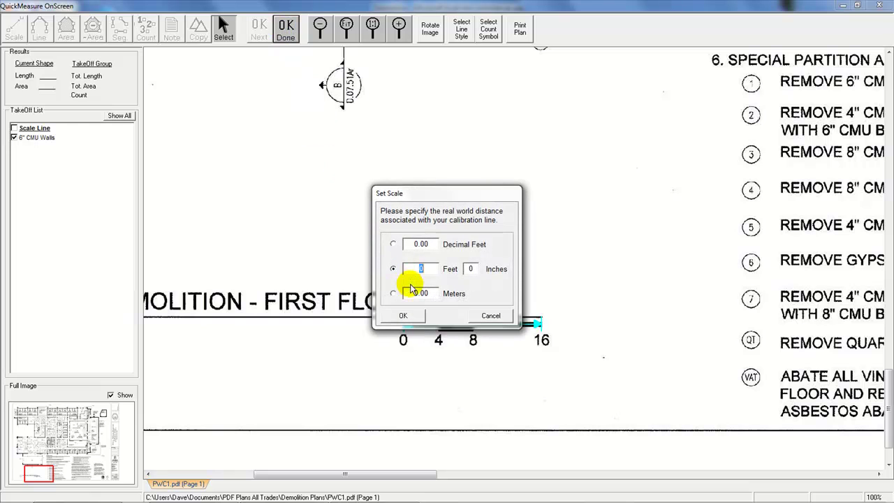
{"action": "type", "text": "16"}
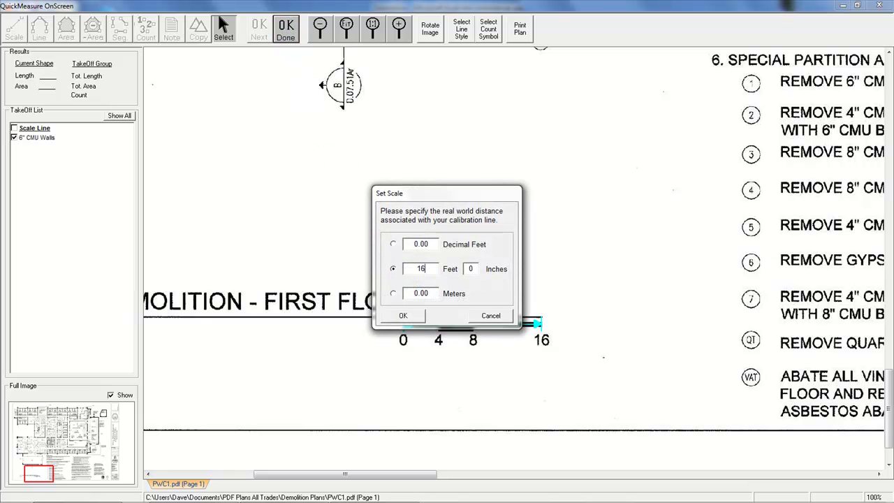
{"action": "left_click", "coordinate": [405, 316]}
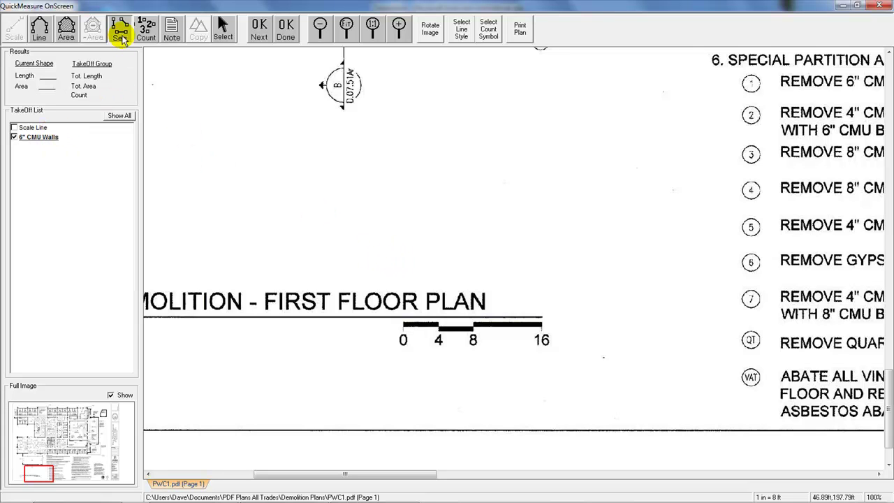
{"action": "left_click", "coordinate": [460, 31]}
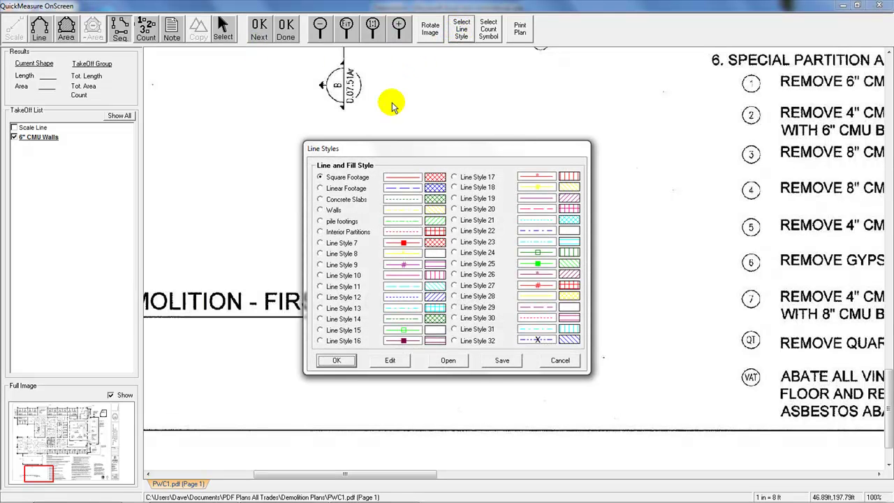
Keep Linear Footage, the blue dashed line, as the active drawing style
{"action": "left_click", "coordinate": [320, 187]}
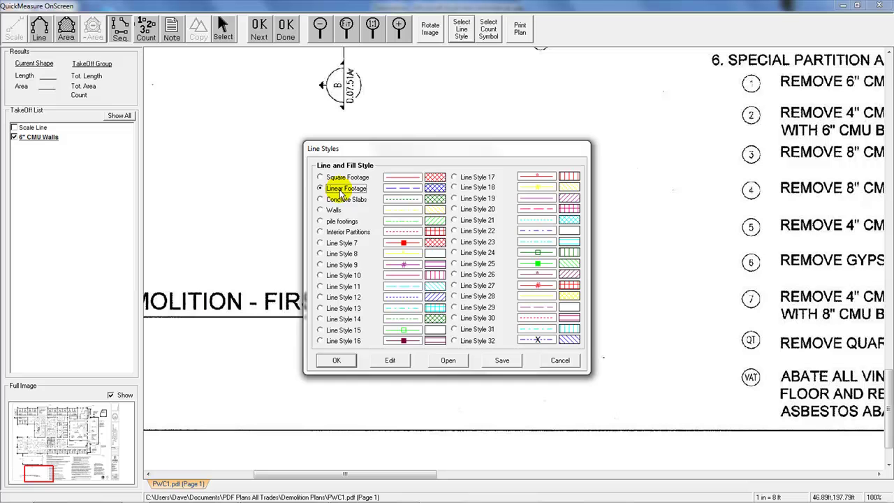
{"action": "left_click", "coordinate": [390, 360]}
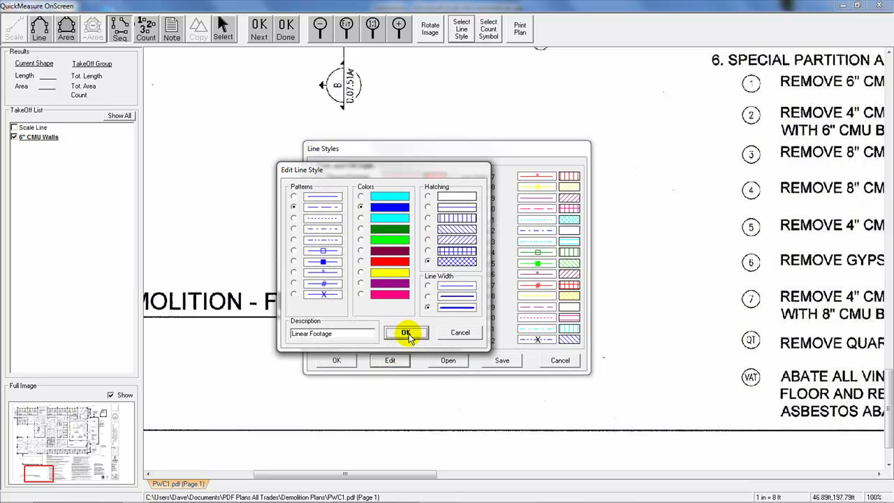
{"action": "left_click", "coordinate": [407, 333]}
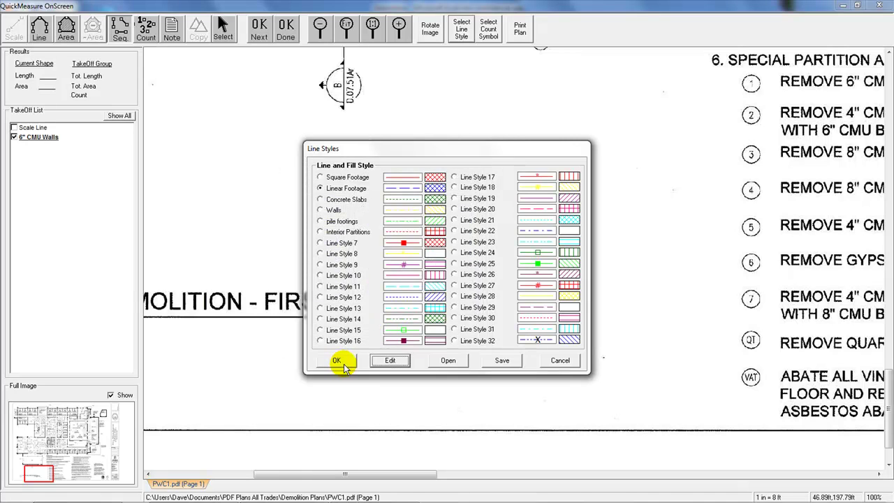
{"action": "left_click", "coordinate": [339, 360]}
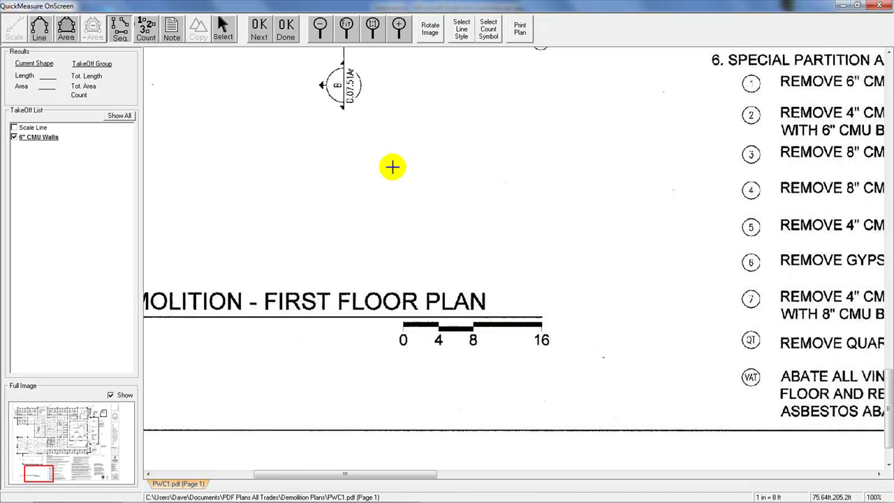
Trace the Storage, Office, Counsel and Matron's Office walls (13.72, 3.45, 8.85, 11.45 ft)
{"action": "left_click", "coordinate": [58, 427]}
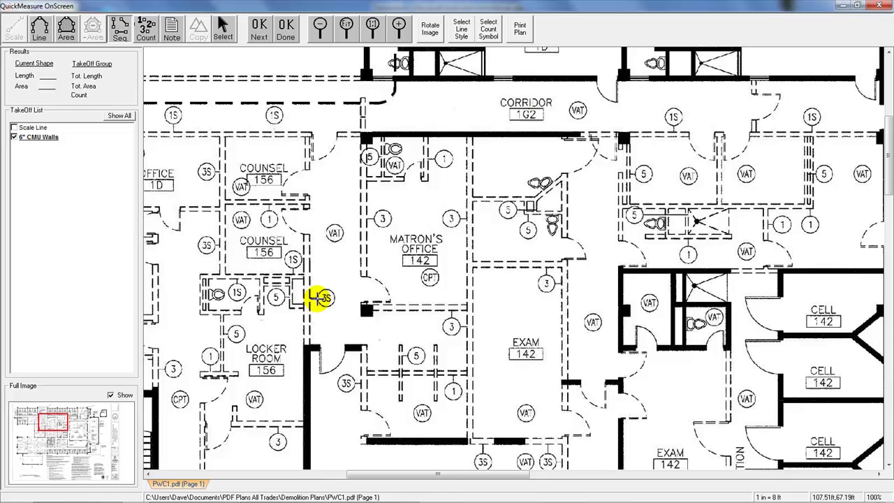
{"action": "left_click_drag", "start_coordinate": [355, 273], "coordinate": [607, 282]}
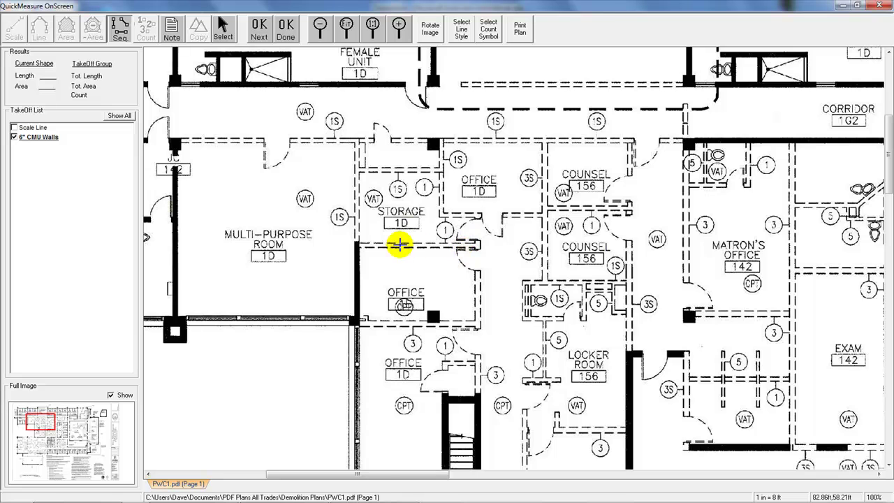
{"action": "left_click", "coordinate": [356, 243]}
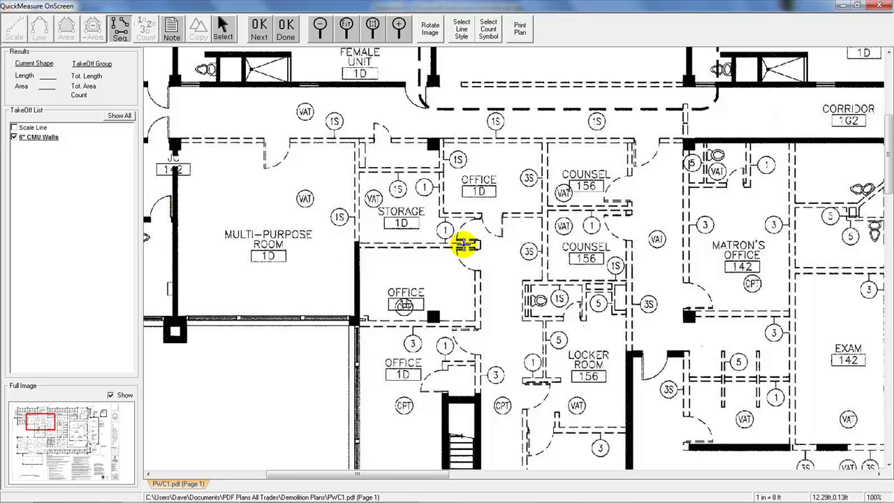
{"action": "double_click", "coordinate": [473, 245]}
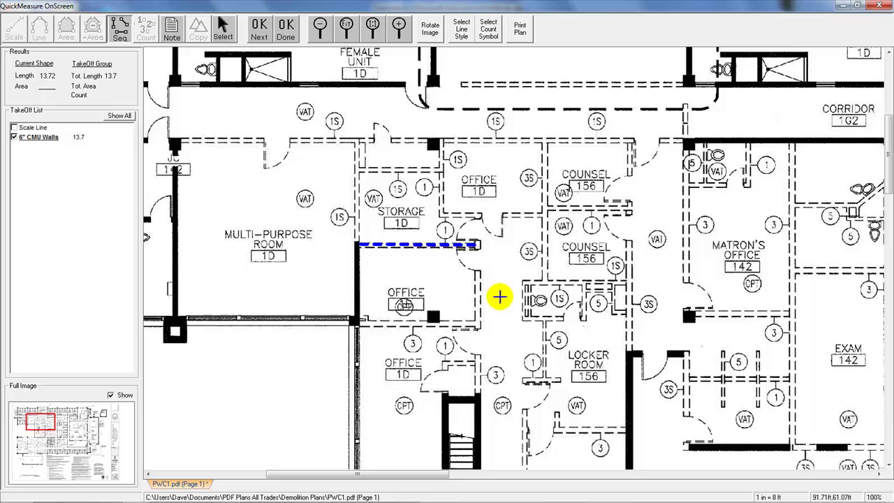
{"action": "left_click", "coordinate": [444, 362]}
{"action": "double_click", "coordinate": [475, 362]}
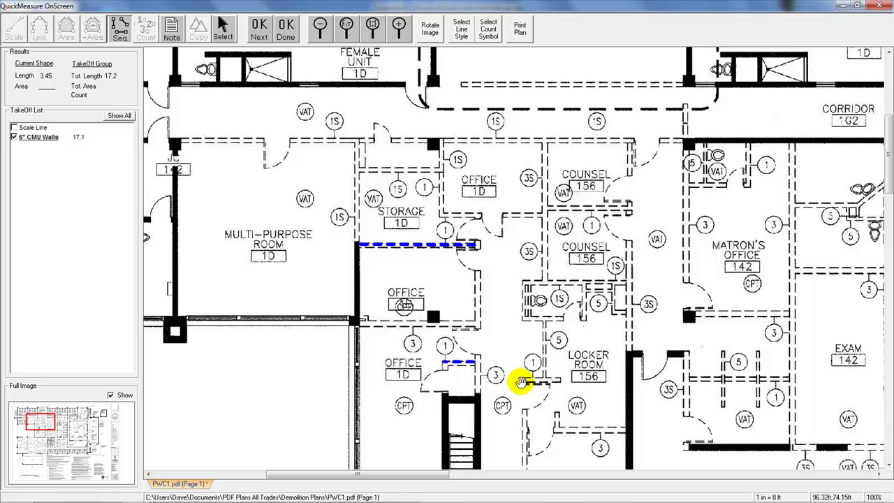
{"action": "left_click_drag", "start_coordinate": [520, 382], "coordinate": [508, 382]}
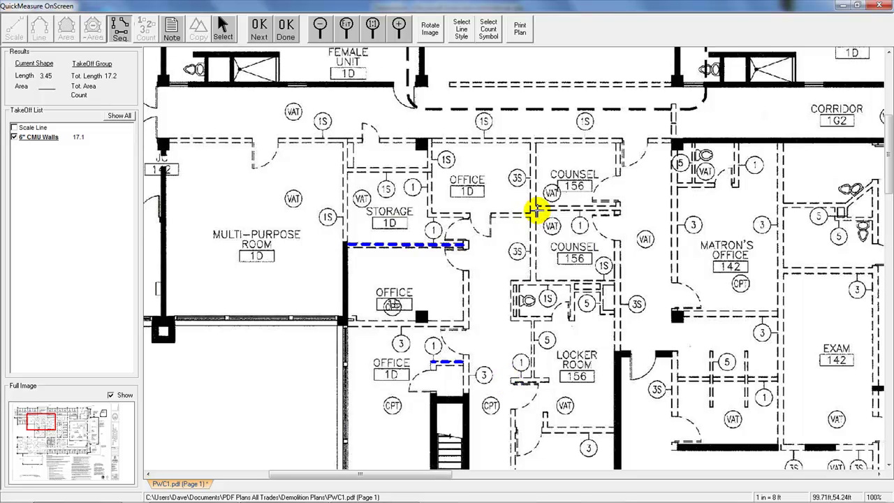
{"action": "double_click", "coordinate": [611, 207]}
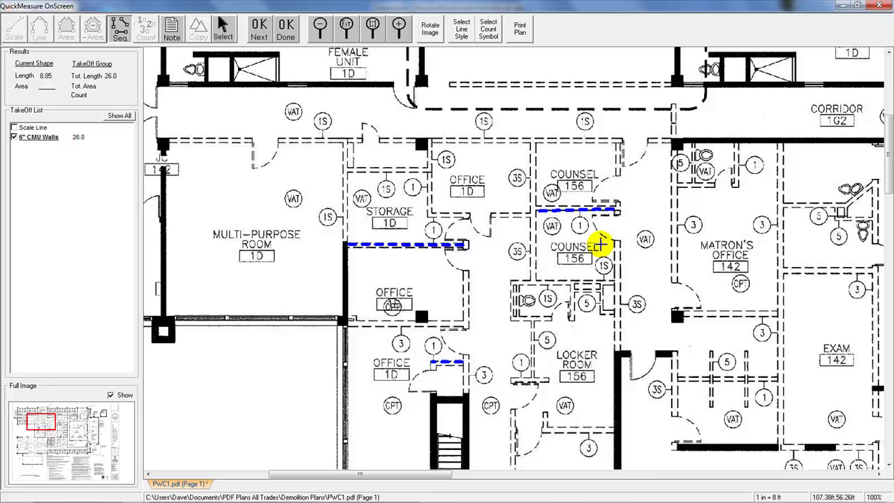
{"action": "scroll", "coordinate": [665, 369], "scroll_direction": "down", "scroll_amount": 1}
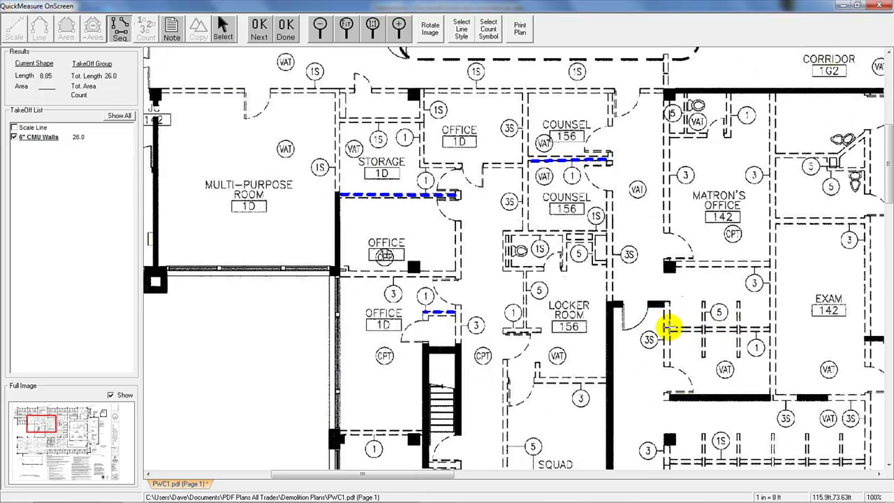
{"action": "left_click", "coordinate": [672, 328]}
{"action": "double_click", "coordinate": [767, 327]}
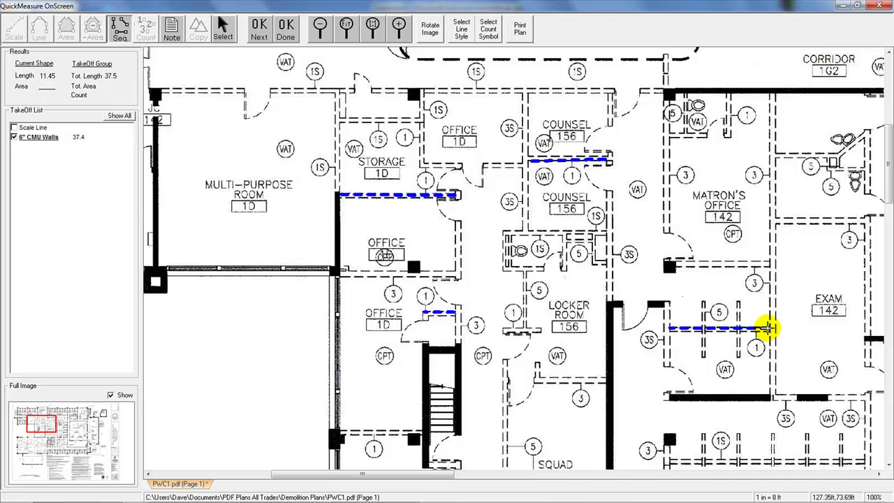
{"action": "scroll", "coordinate": [689, 385], "scroll_direction": "down", "scroll_amount": 2}
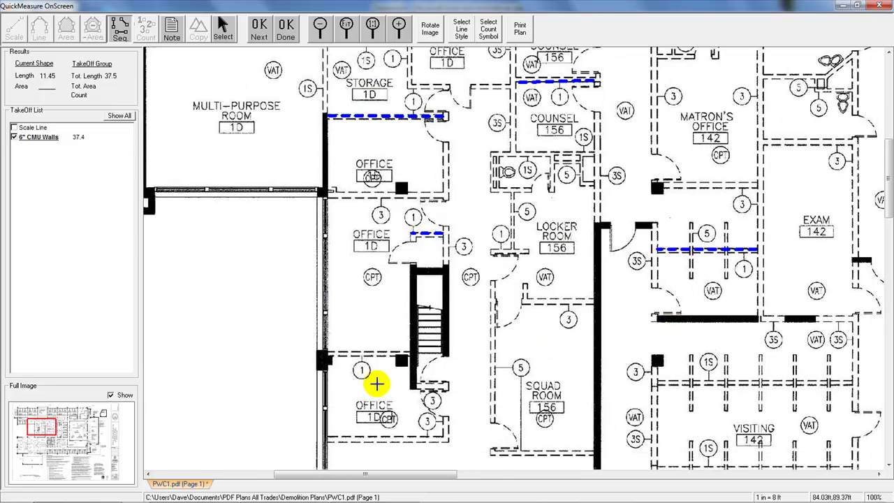
Trace the 13.34 ft wall from beside the stairs to Male Isolation
{"action": "left_click", "coordinate": [325, 354]}
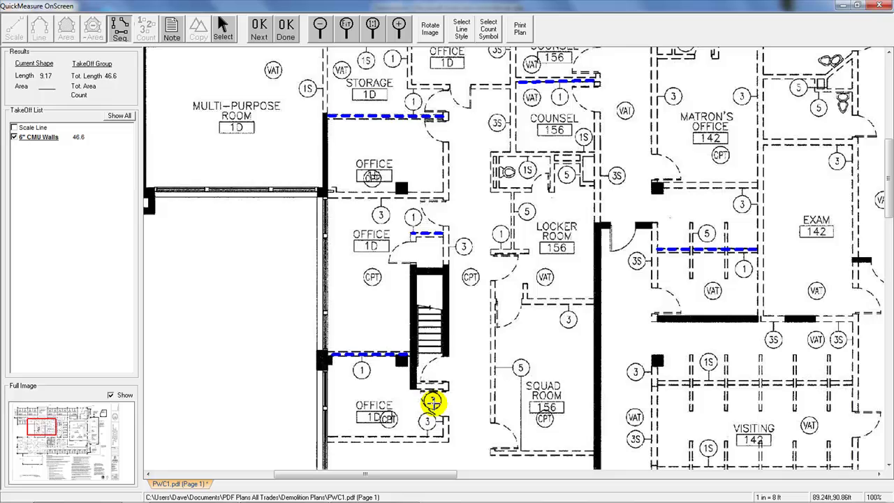
{"action": "left_click_drag", "start_coordinate": [454, 425], "coordinate": [454, 356]}
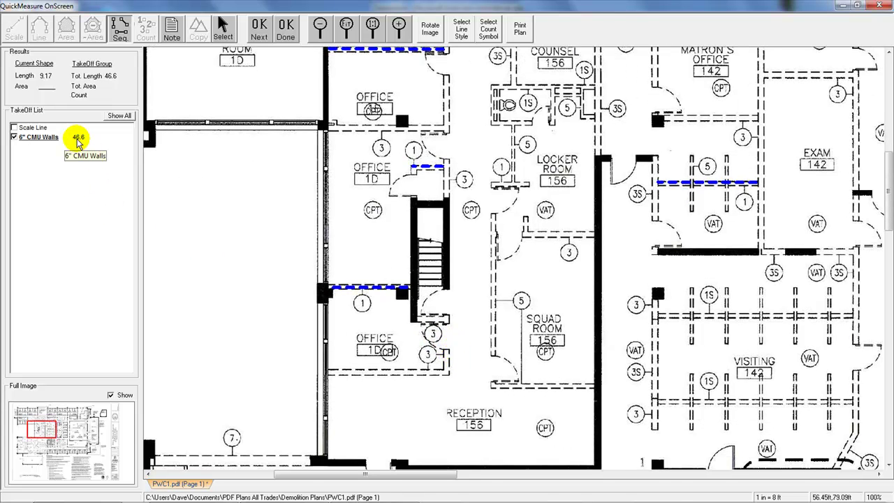
{"action": "left_click_drag", "start_coordinate": [608, 358], "coordinate": [479, 415]}
{"action": "left_click_drag", "start_coordinate": [523, 295], "coordinate": [367, 202]}
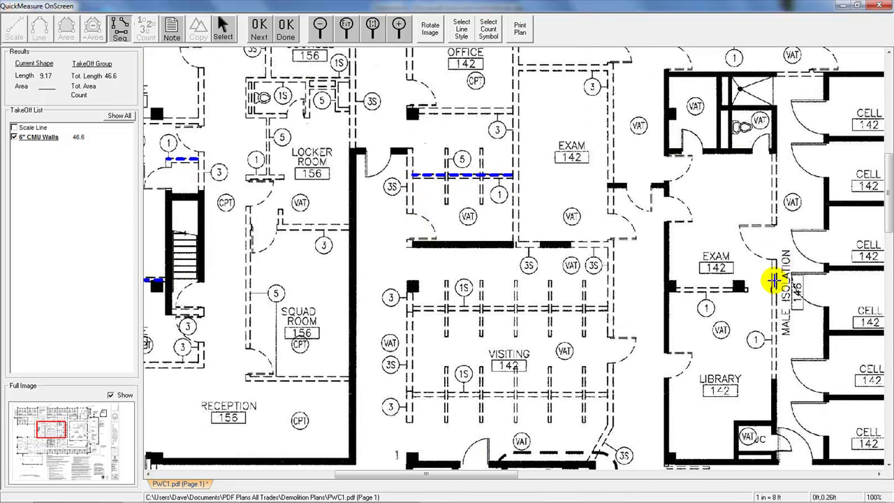
{"action": "double_click", "coordinate": [776, 377]}
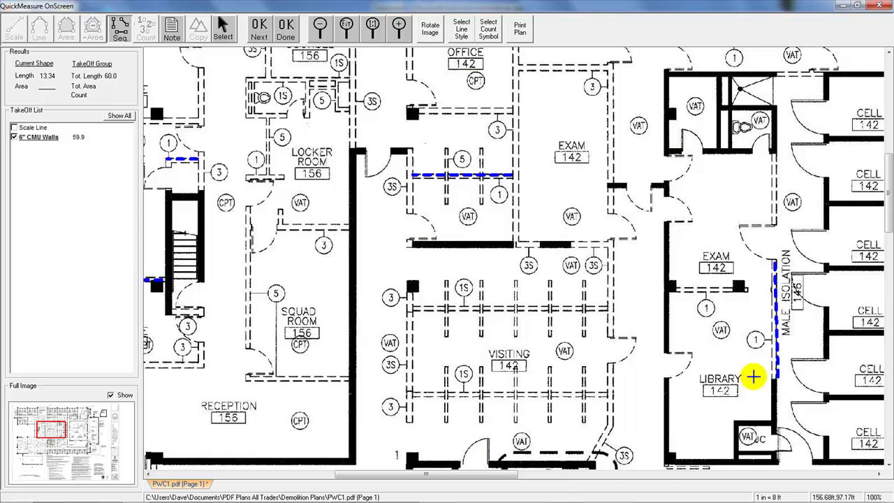
Pan past Visitor Waiting and Lobby and add a short wall segment by Magistrate 115
{"action": "left_click_drag", "start_coordinate": [719, 387], "coordinate": [740, 202]}
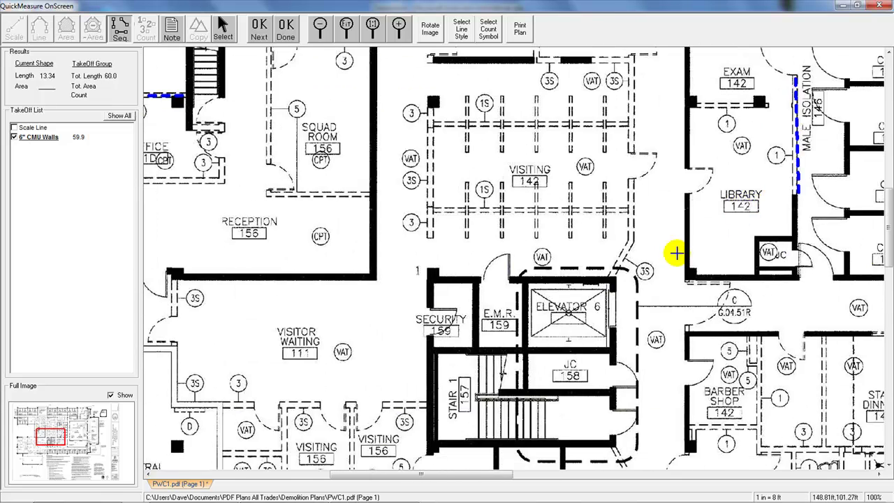
{"action": "scroll", "coordinate": [433, 303], "scroll_direction": "down", "scroll_amount": 1}
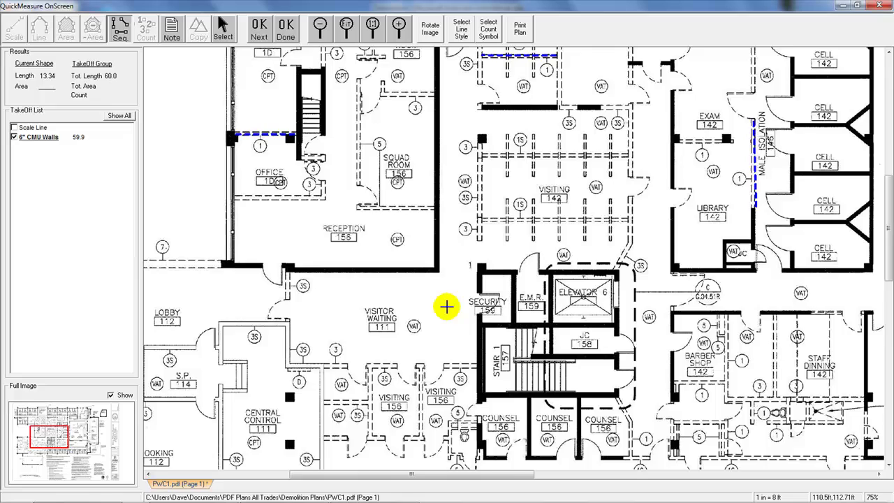
{"action": "left_click_drag", "start_coordinate": [447, 306], "coordinate": [593, 253]}
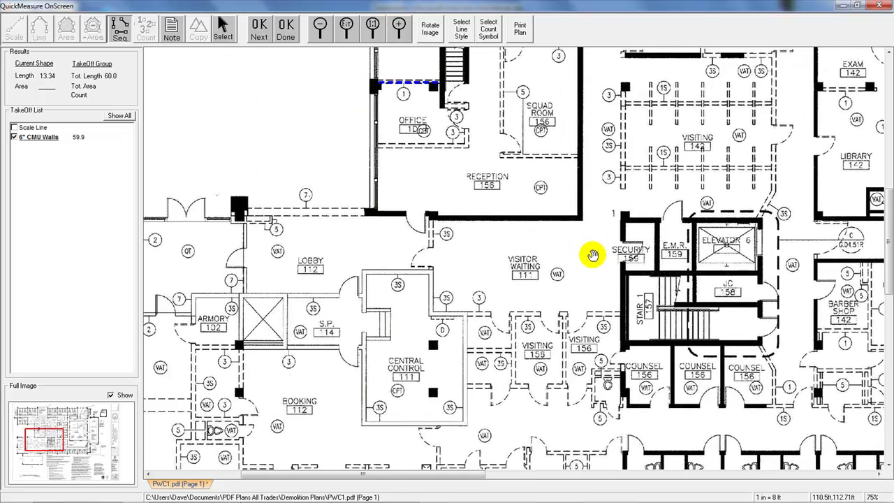
{"action": "left_click_drag", "start_coordinate": [510, 259], "coordinate": [624, 250]}
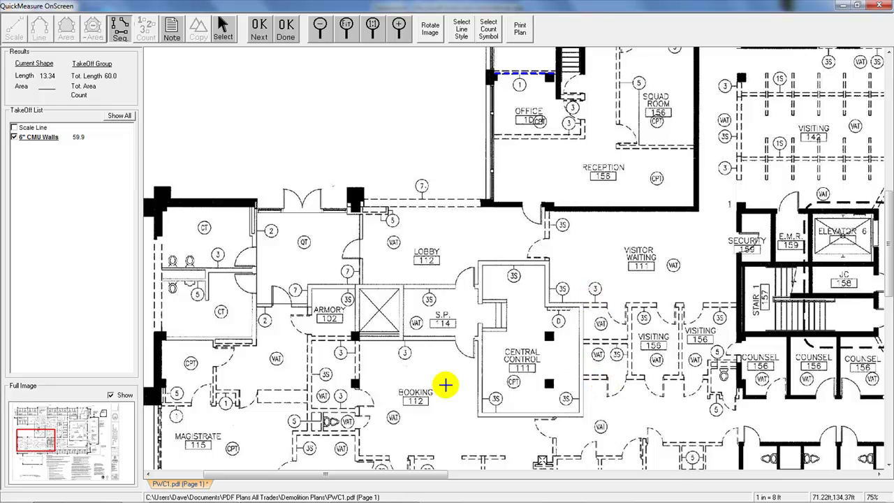
{"action": "scroll", "coordinate": [447, 383], "scroll_direction": "up", "scroll_amount": 1}
{"action": "left_click_drag", "start_coordinate": [460, 374], "coordinate": [631, 295]}
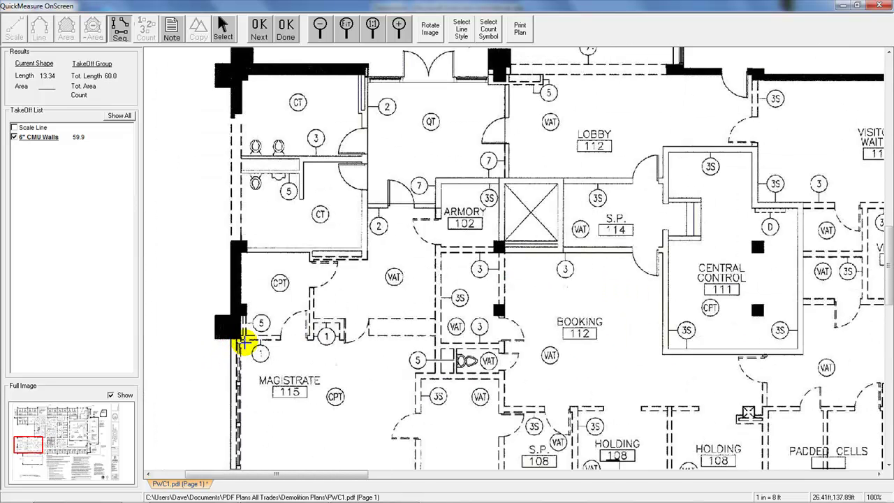
{"action": "left_click", "coordinate": [277, 340]}
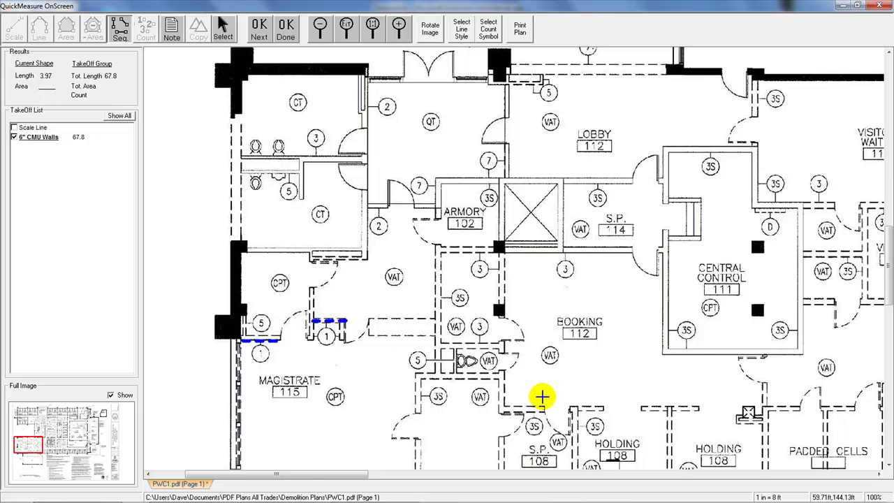
Pan past Central Control and Visiting toward the Exam and Library rooms
{"action": "left_click_drag", "start_coordinate": [538, 398], "coordinate": [365, 373]}
{"action": "left_click_drag", "start_coordinate": [531, 303], "coordinate": [398, 391]}
{"action": "left_click_drag", "start_coordinate": [606, 323], "coordinate": [443, 398]}
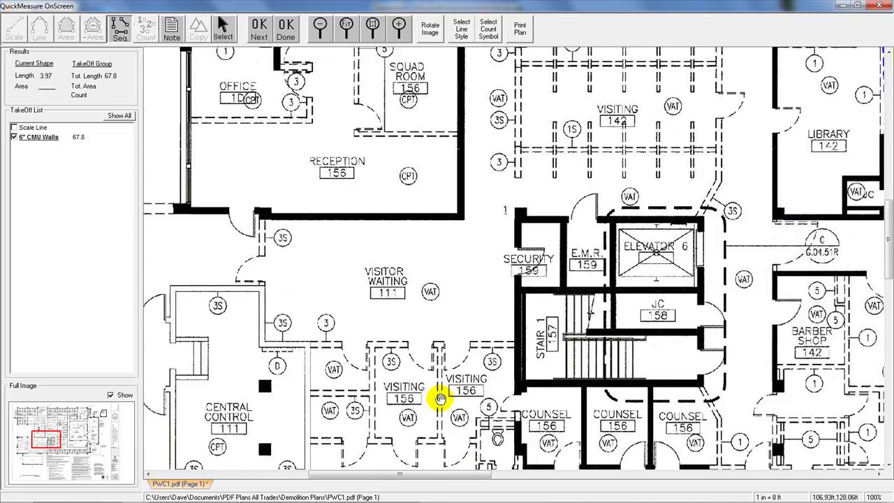
{"action": "left_click_drag", "start_coordinate": [581, 259], "coordinate": [449, 305]}
{"action": "left_click_drag", "start_coordinate": [610, 154], "coordinate": [523, 219]}
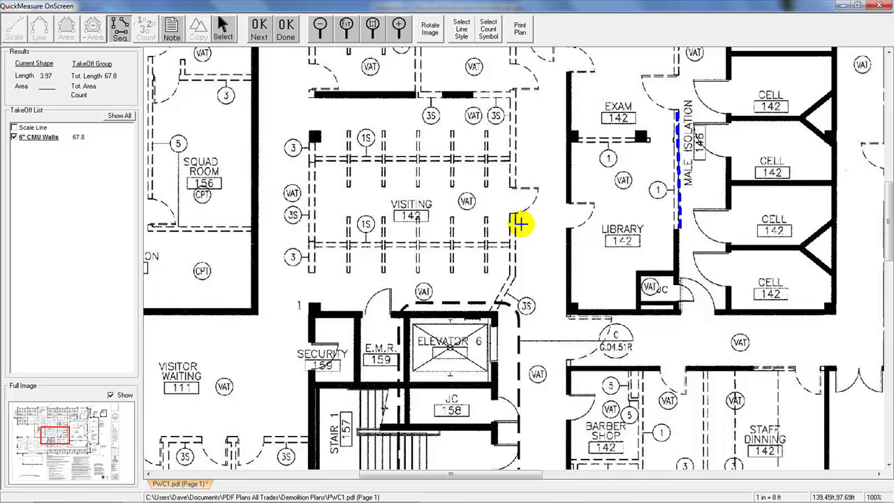
Trace the Exam 142 and 12.69 ft Barber Shop walls, then zoom out to the whole plan
{"action": "left_click", "coordinate": [579, 140]}
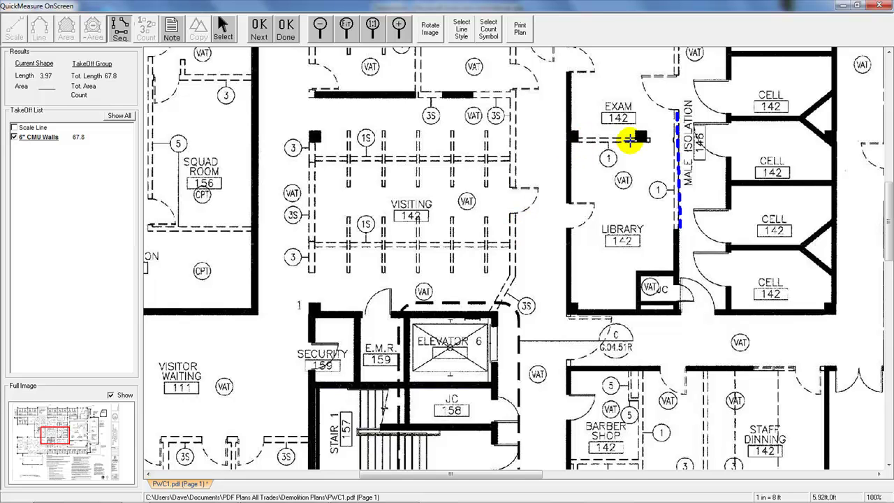
{"action": "double_click", "coordinate": [636, 140]}
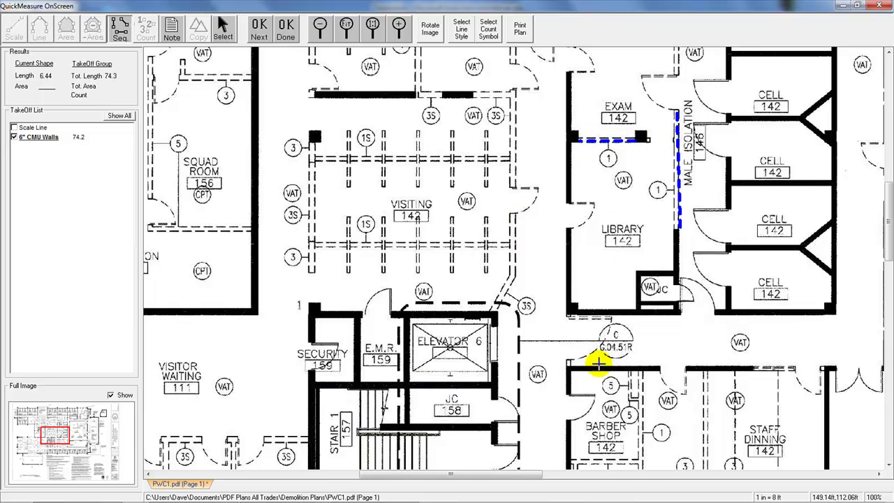
{"action": "scroll", "coordinate": [634, 365], "scroll_direction": "down", "scroll_amount": 1}
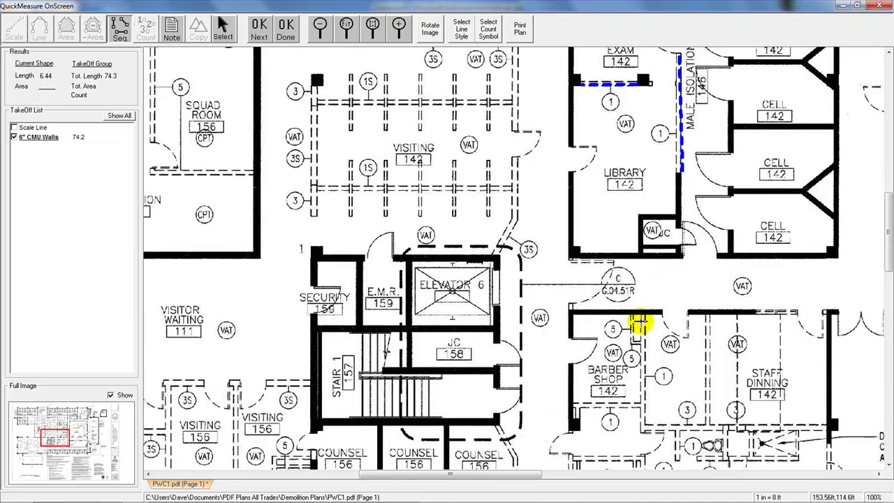
{"action": "left_click", "coordinate": [644, 425]}
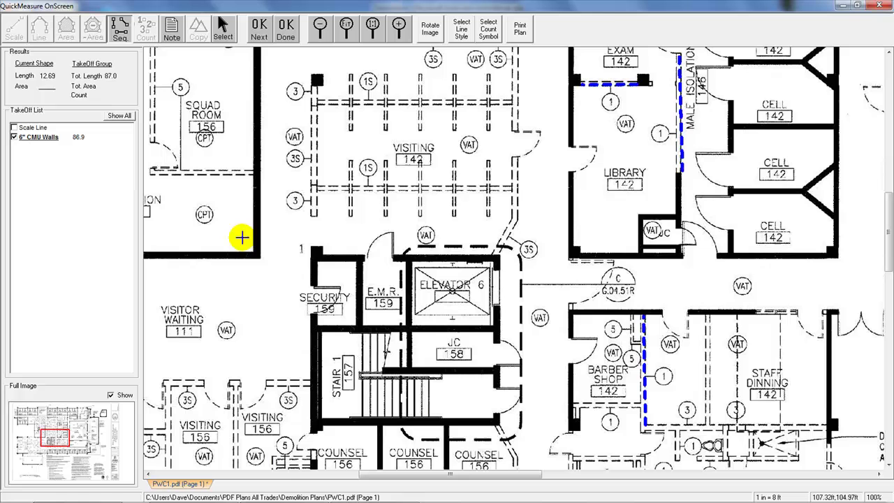
{"action": "scroll", "coordinate": [321, 156], "scroll_direction": "down", "scroll_amount": 1}
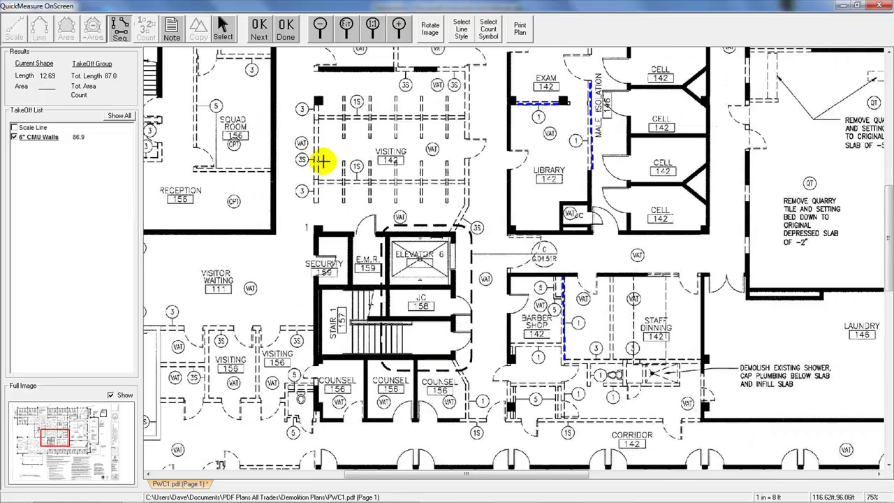
{"action": "scroll", "coordinate": [339, 164], "scroll_direction": "down", "scroll_amount": 1}
{"action": "scroll", "coordinate": [341, 164], "scroll_direction": "down", "scroll_amount": 1}
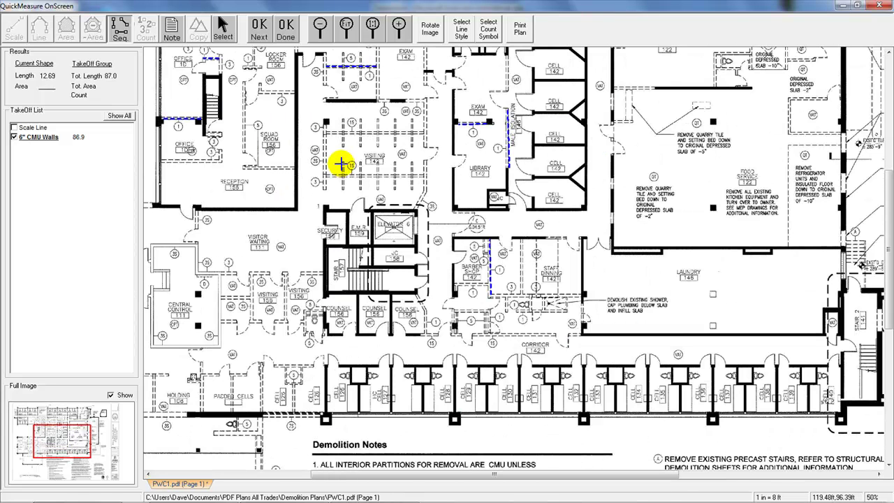
{"action": "scroll", "coordinate": [341, 163], "scroll_direction": "down", "scroll_amount": 1}
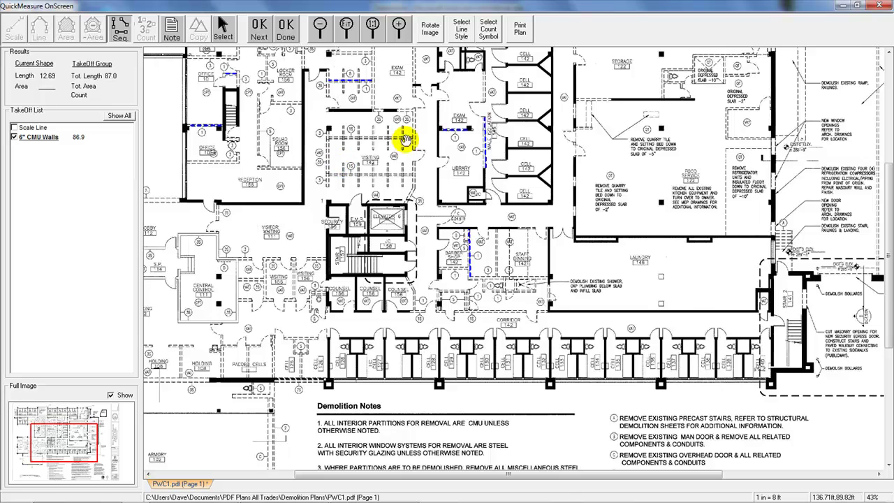
{"action": "left_click_drag", "start_coordinate": [405, 139], "coordinate": [415, 260]}
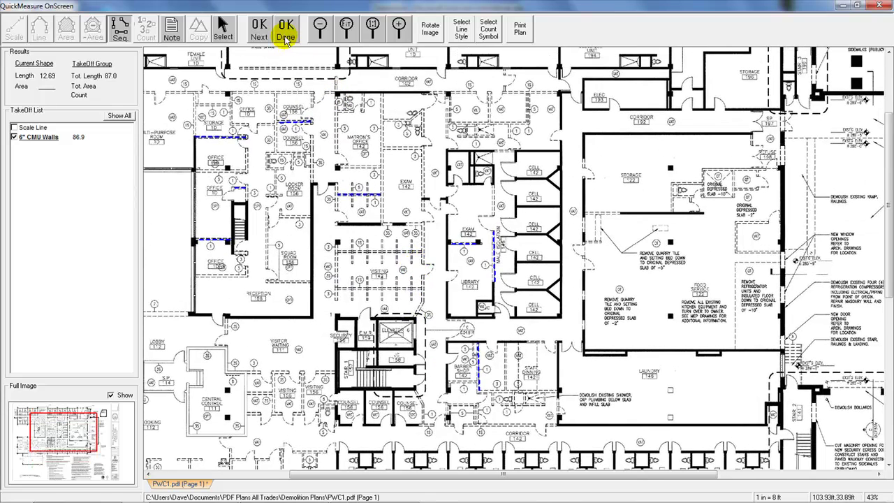
Send 87.0 LF back to Excel, transfer the five Quantity cells, and select 8" CMU Walls
{"action": "left_click", "coordinate": [286, 39]}
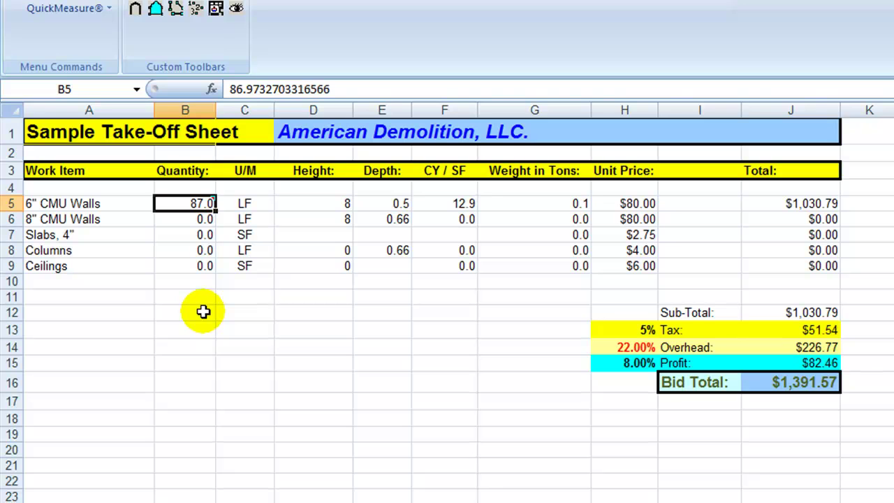
{"action": "left_click", "coordinate": [192, 220]}
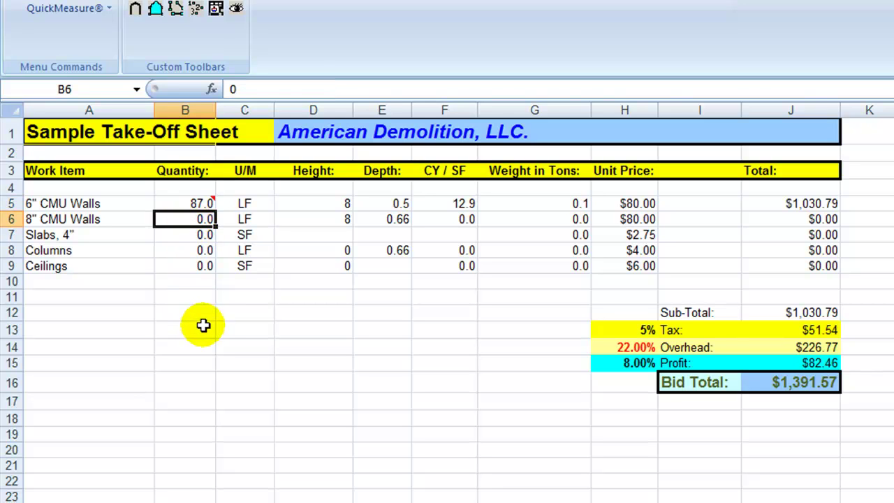
{"action": "left_click_drag", "start_coordinate": [201, 203], "coordinate": [199, 266]}
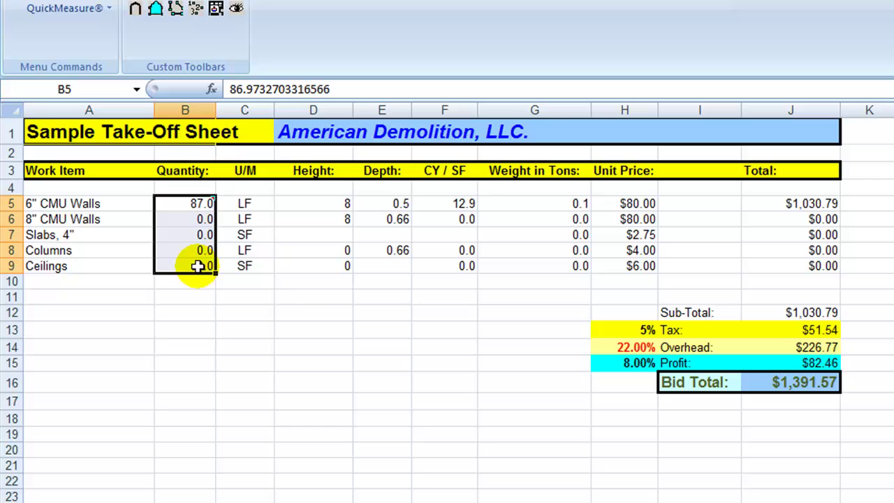
{"action": "left_click", "coordinate": [177, 10]}
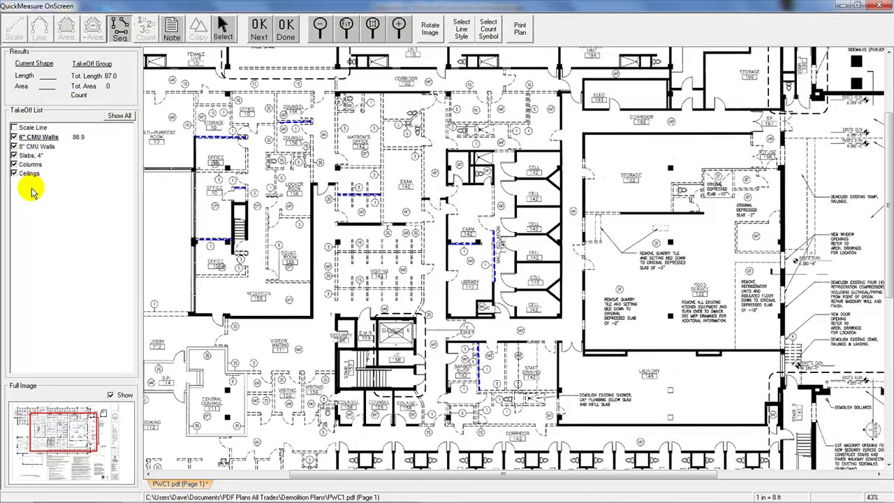
{"action": "left_click", "coordinate": [47, 147]}
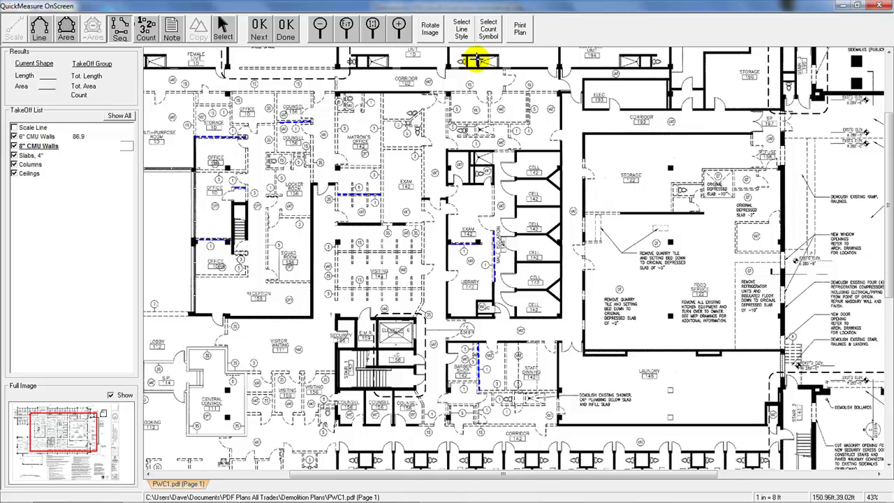
Give the 8" CMU Walls takeoff the Square Footage line style, a thick solid red line
{"action": "scroll", "coordinate": [472, 49], "scroll_direction": "up", "scroll_amount": 1}
{"action": "left_click", "coordinate": [465, 31]}
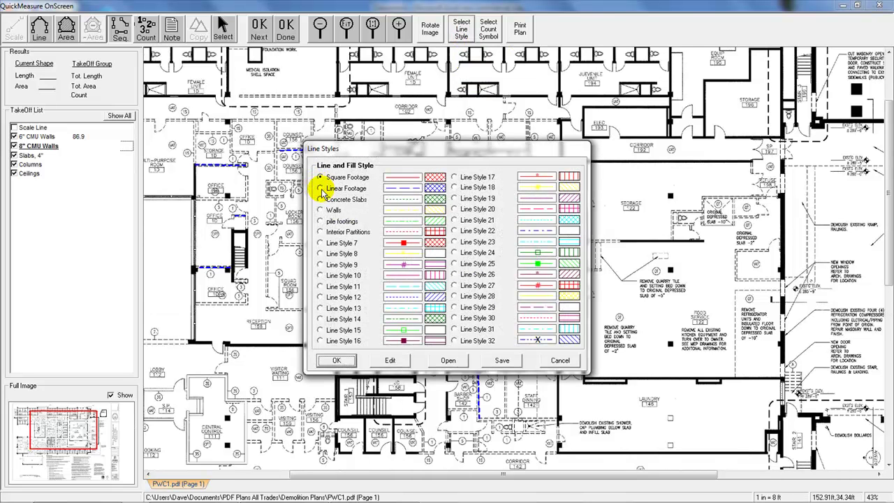
{"action": "left_click", "coordinate": [390, 360]}
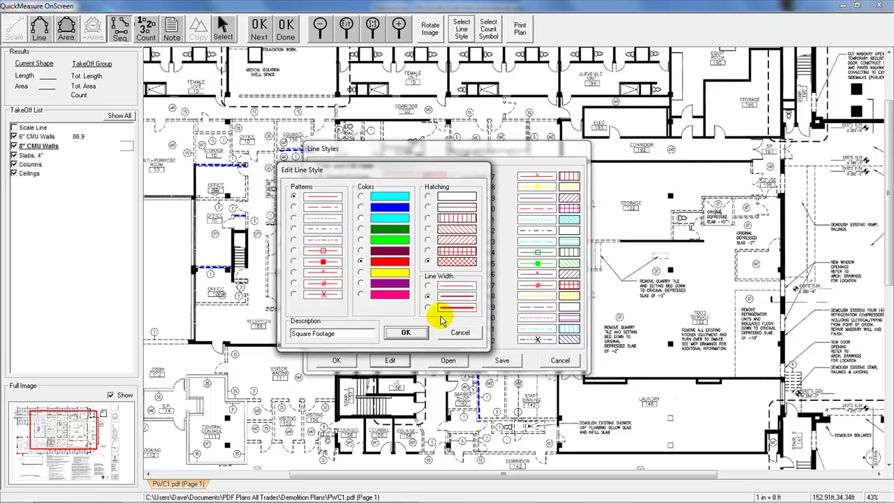
{"action": "left_click", "coordinate": [415, 332]}
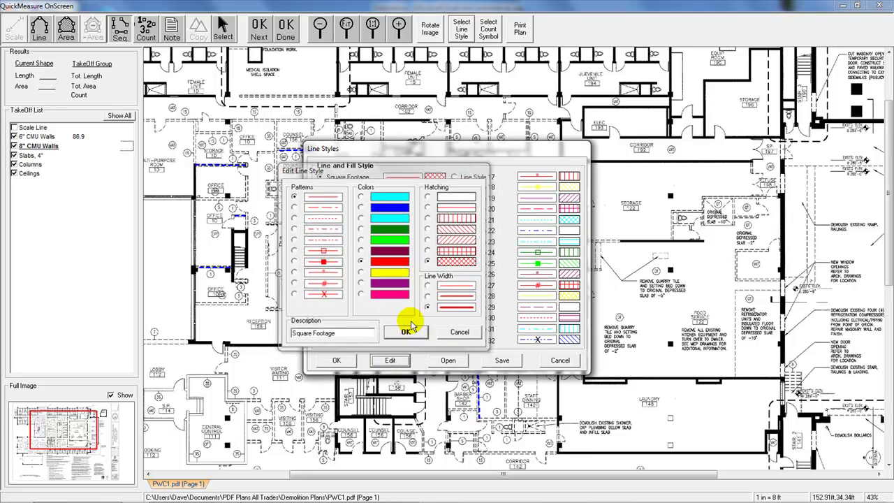
{"action": "left_click", "coordinate": [346, 362]}
Pan down to the Demolition Notes, zoom to 67%, then pan back to the offices near Multi-Purpose Room
{"action": "left_click_drag", "start_coordinate": [479, 398], "coordinate": [485, 146]}
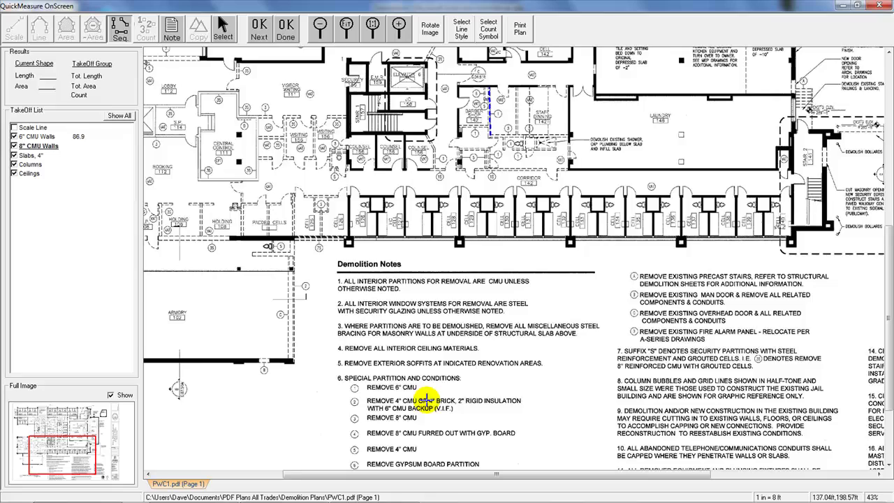
{"action": "scroll", "coordinate": [422, 400], "scroll_direction": "up", "scroll_amount": 1}
{"action": "scroll", "coordinate": [433, 391], "scroll_direction": "up", "scroll_amount": 1}
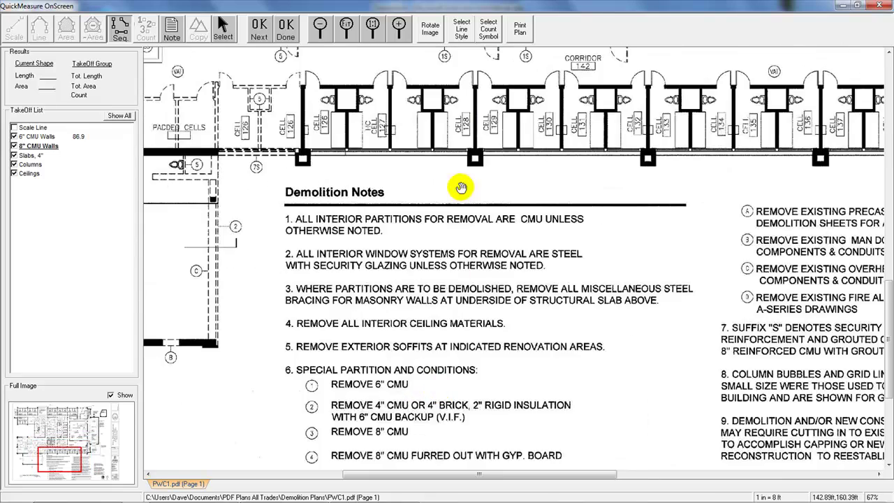
{"action": "left_click_drag", "start_coordinate": [461, 187], "coordinate": [447, 377]}
{"action": "left_click_drag", "start_coordinate": [404, 143], "coordinate": [463, 319]}
{"action": "left_click_drag", "start_coordinate": [408, 150], "coordinate": [395, 239]}
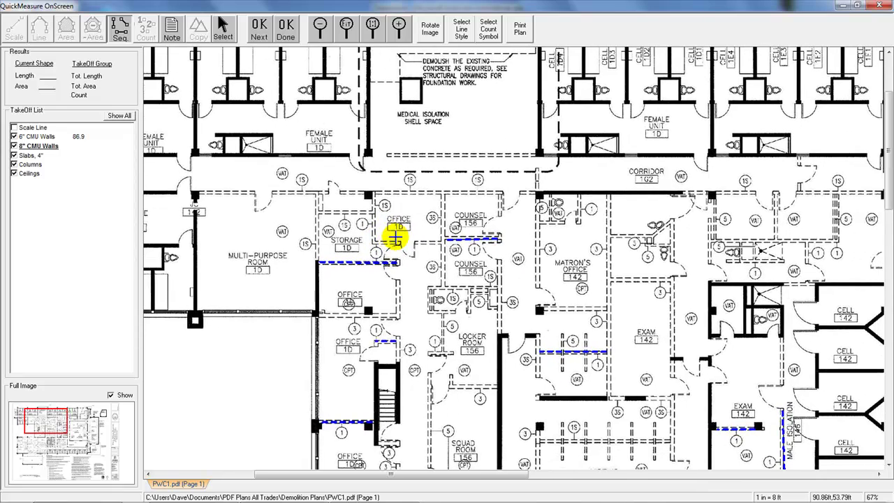
{"action": "left_click_drag", "start_coordinate": [471, 233], "coordinate": [462, 200]}
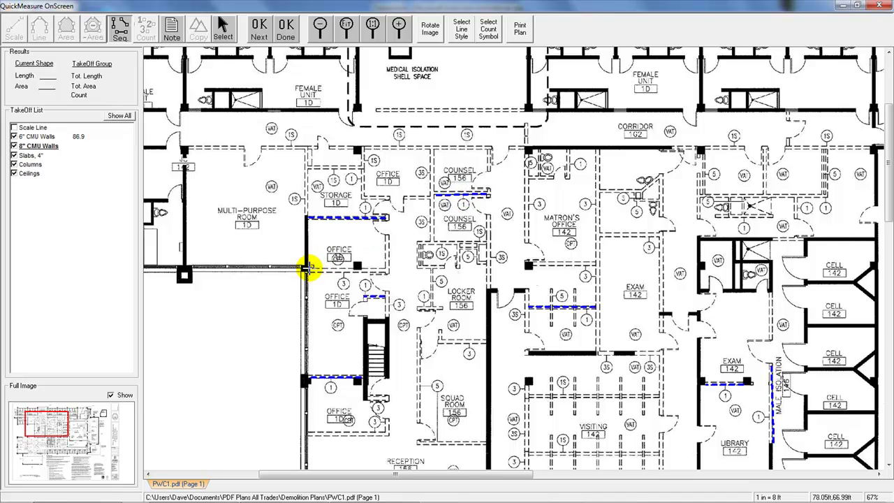
Trace 8" CMU wall runs across the Office, around Matron's Office and down beside Exam 142
{"action": "left_click", "coordinate": [307, 268]}
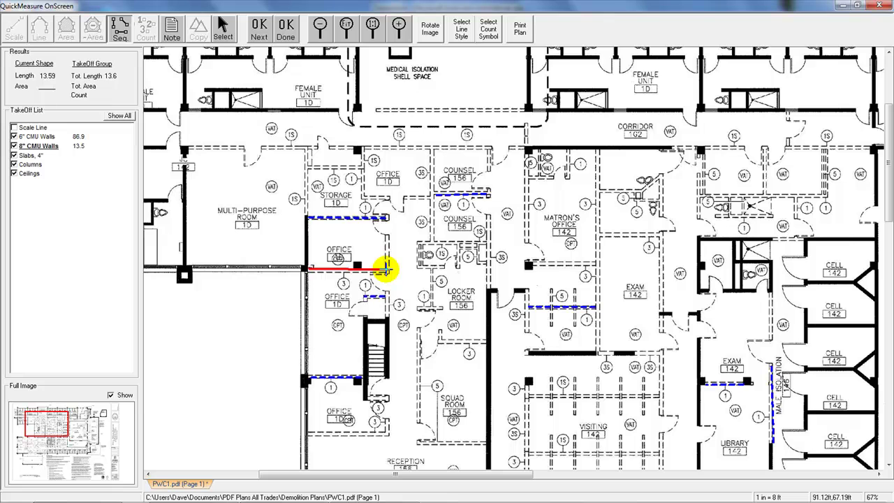
{"action": "double_click", "coordinate": [384, 268]}
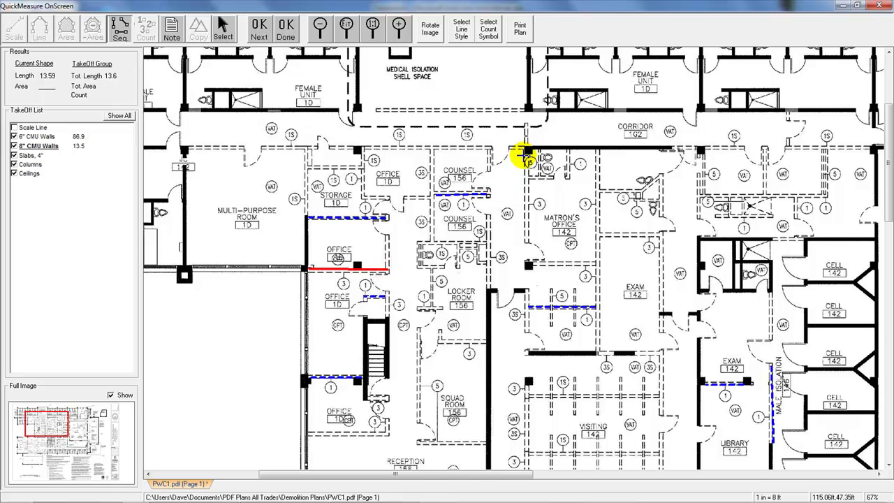
{"action": "left_click", "coordinate": [525, 156]}
{"action": "double_click", "coordinate": [525, 242]}
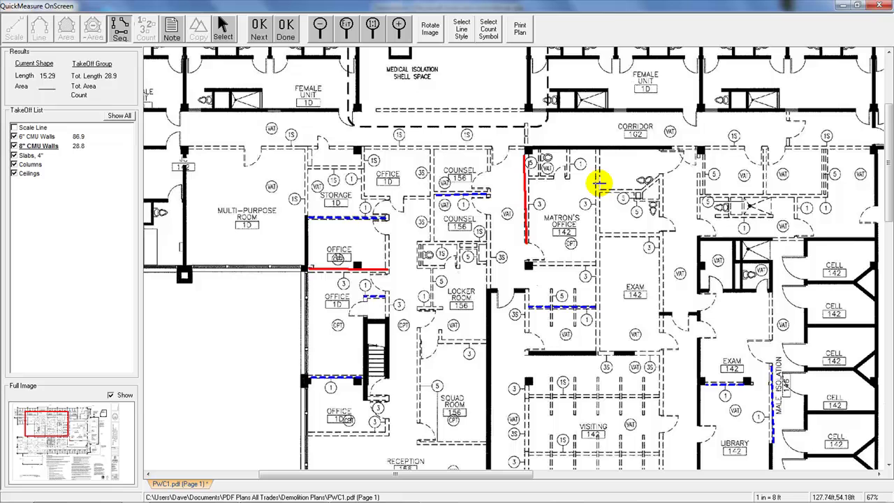
{"action": "left_click", "coordinate": [597, 150]}
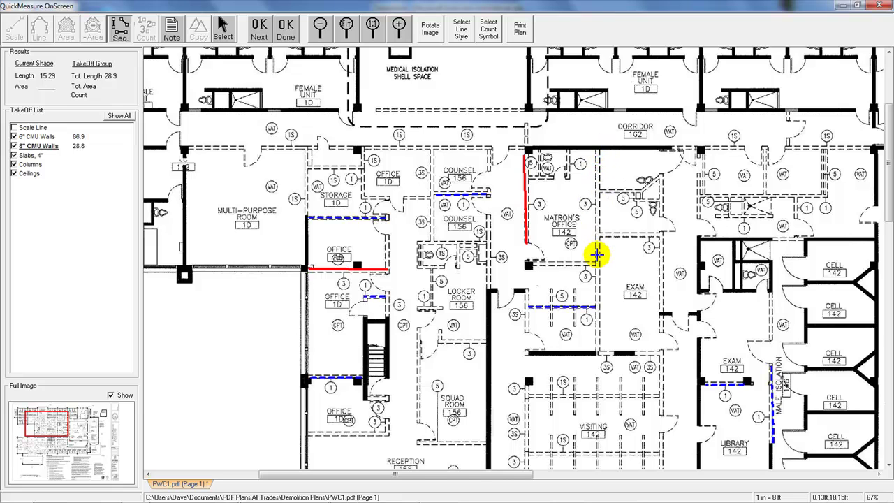
{"action": "double_click", "coordinate": [597, 262]}
{"action": "left_click", "coordinate": [530, 263]}
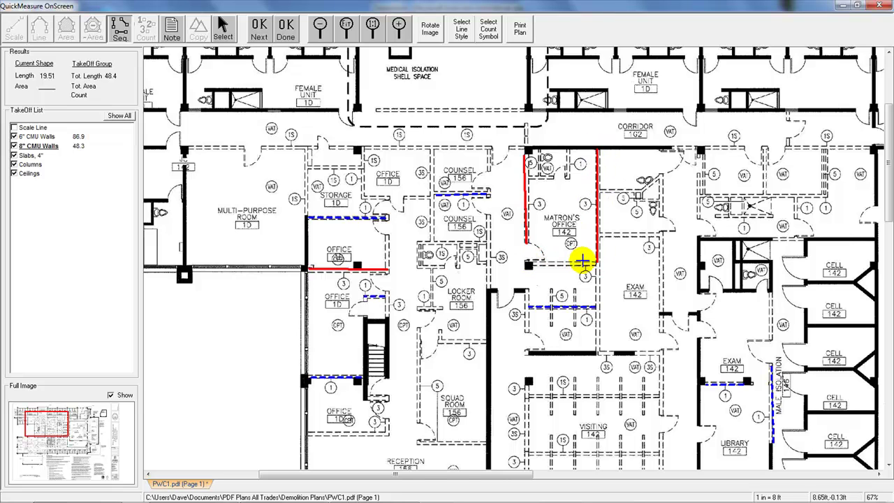
{"action": "left_click", "coordinate": [597, 263]}
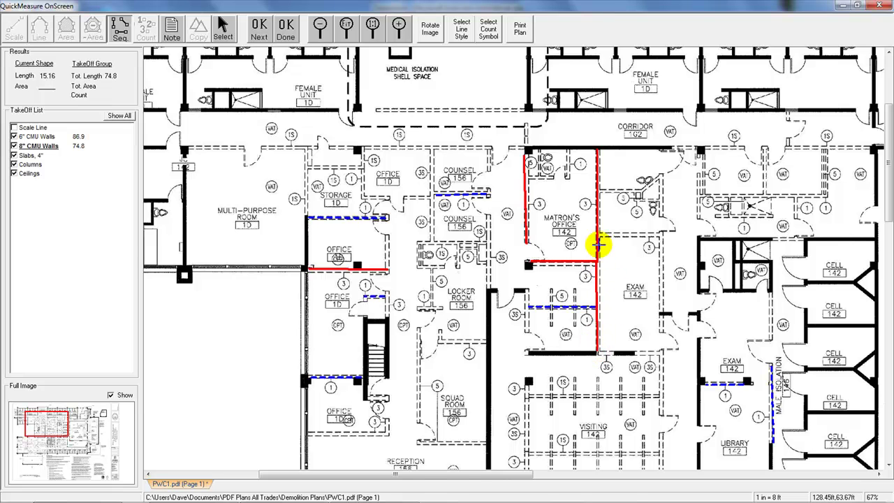
{"action": "left_click", "coordinate": [597, 238]}
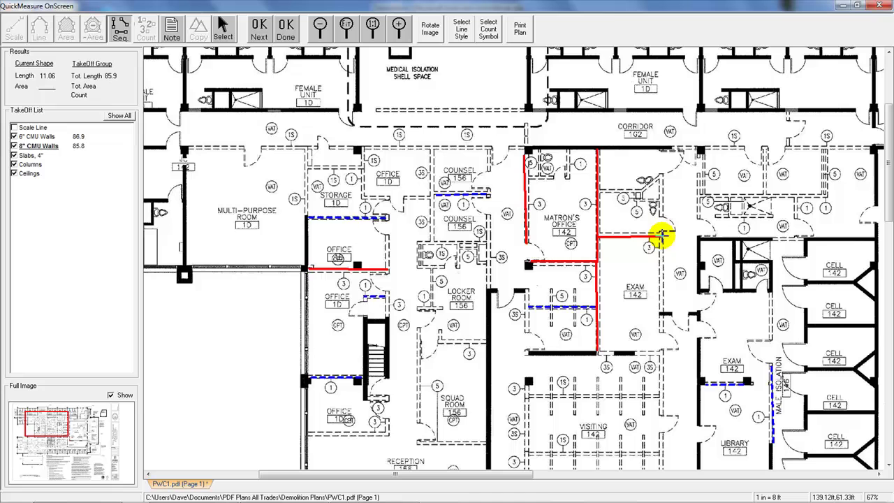
{"action": "left_click", "coordinate": [660, 237]}
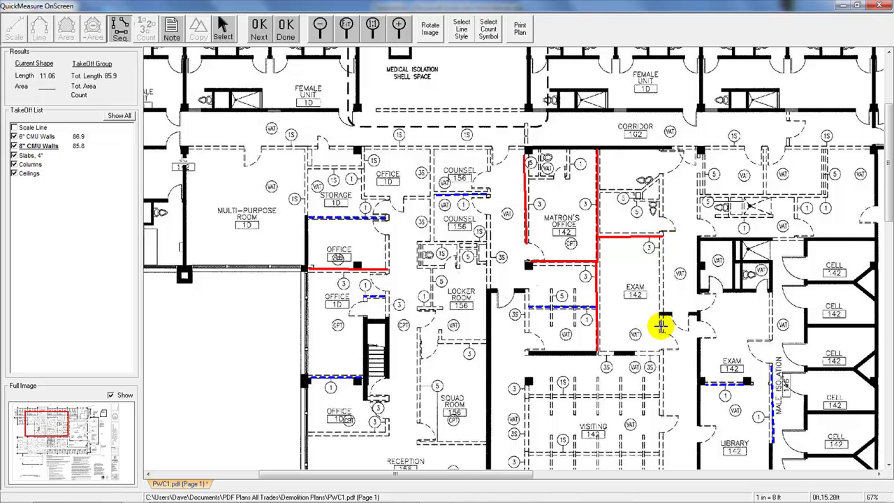
{"action": "double_click", "coordinate": [661, 331]}
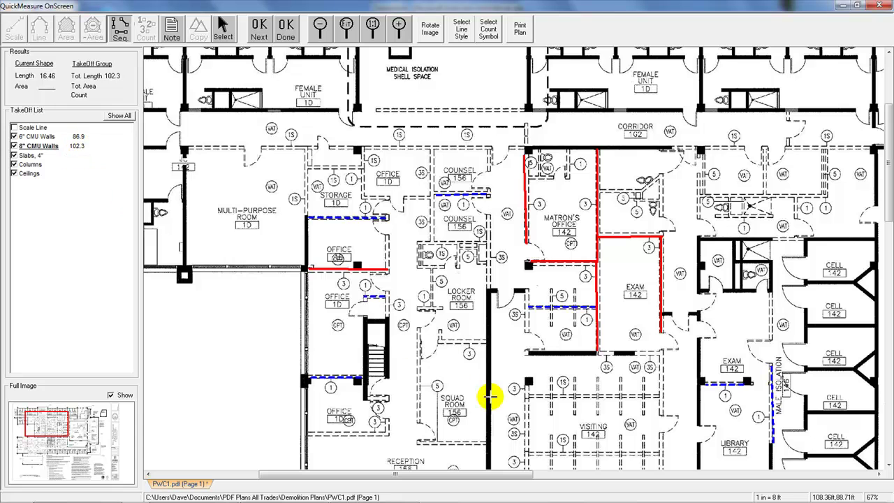
Trace the walls under the lower office, the two short Visitor Waiting walls and the Visiting room wall, reaching 147.9
{"action": "left_click_drag", "start_coordinate": [495, 351], "coordinate": [482, 277]}
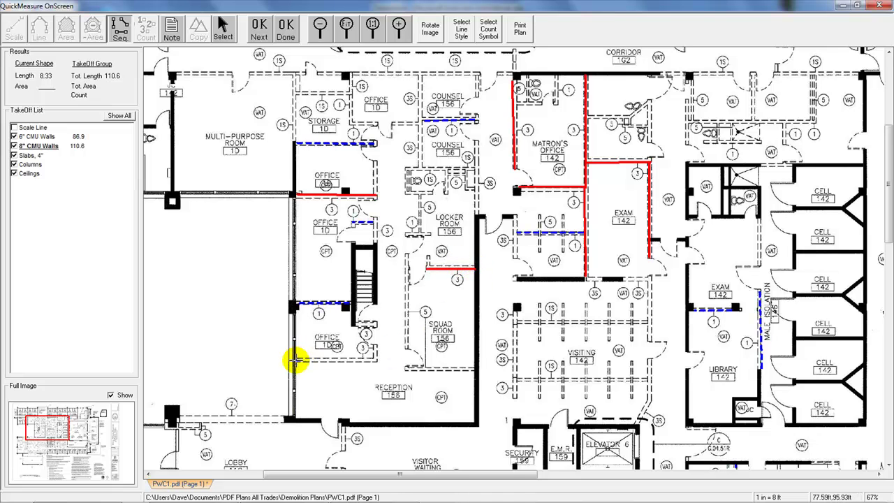
{"action": "left_click", "coordinate": [374, 360]}
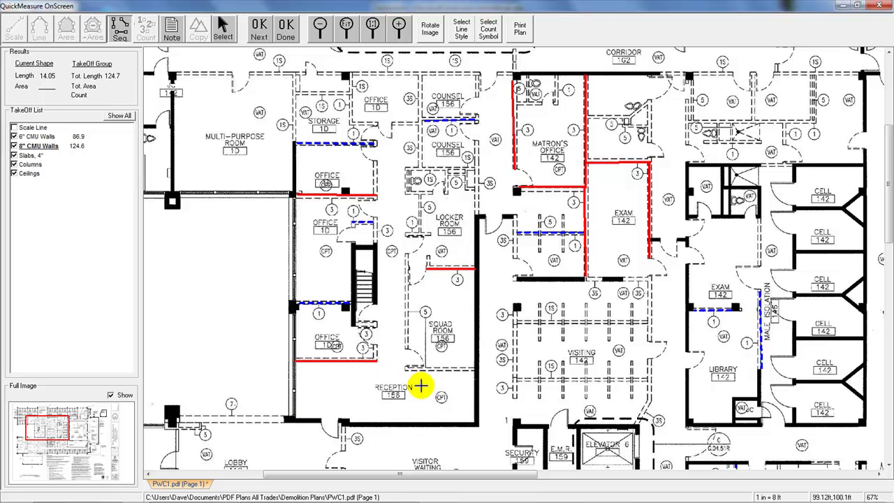
{"action": "left_click_drag", "start_coordinate": [417, 371], "coordinate": [474, 279]}
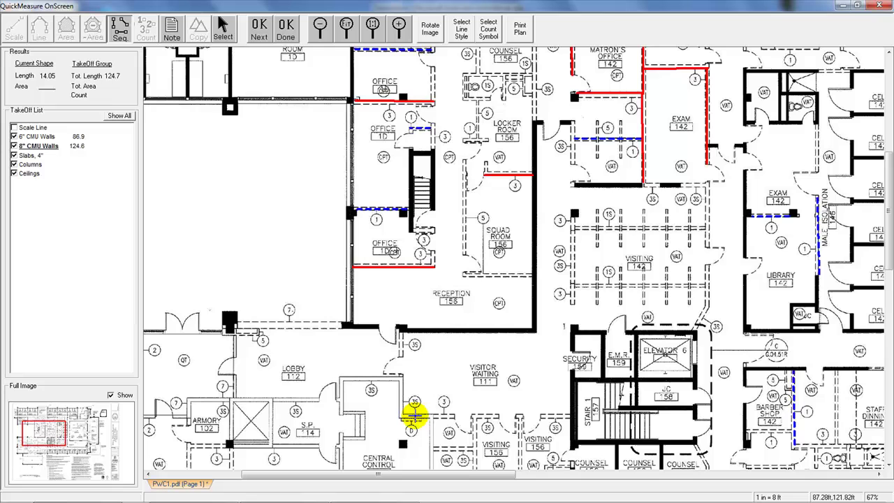
{"action": "left_click", "coordinate": [428, 415]}
{"action": "double_click", "coordinate": [453, 414]}
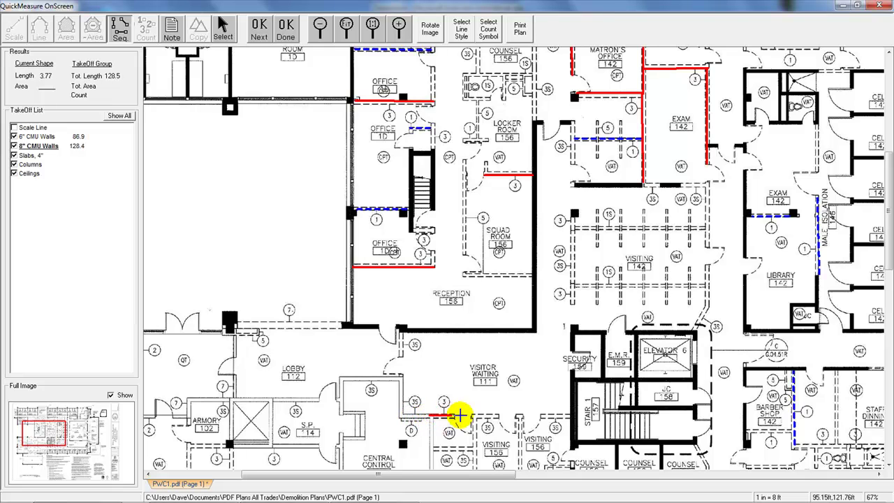
{"action": "double_click", "coordinate": [500, 415]}
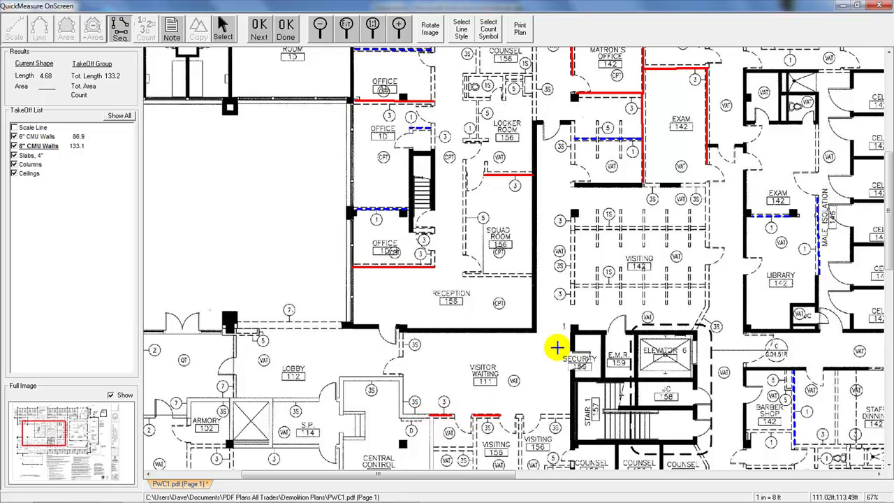
{"action": "double_click", "coordinate": [570, 302]}
{"action": "mouse_move", "coordinate": [594, 319]}
{"action": "left_mouse_down"}
{"action": "mouse_move", "coordinate": [535, 356]}
{"action": "mouse_move", "coordinate": [535, 342]}
{"action": "mouse_move", "coordinate": [516, 349]}
{"action": "mouse_move", "coordinate": [576, 361]}
{"action": "left_mouse_up"}
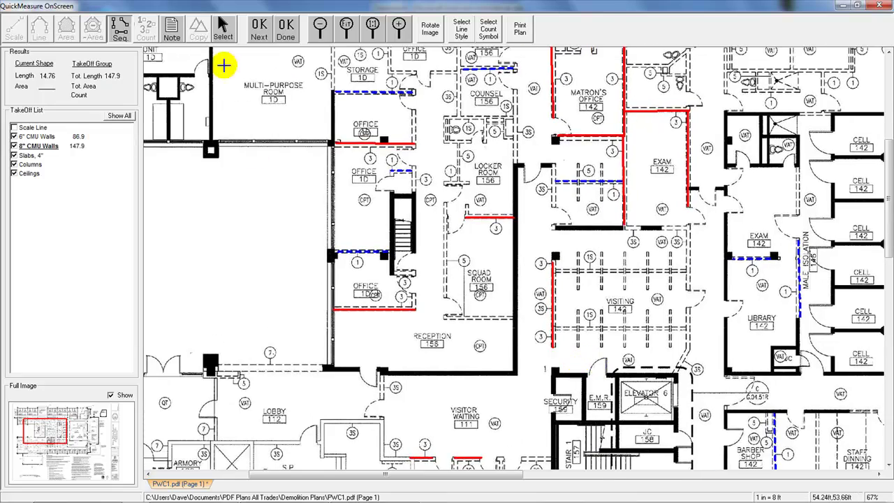
Back in Excel, check 147.9 LF of 8" CMU Walls in B6, then reopen the plan for B5:B9
{"action": "left_click", "coordinate": [285, 29]}
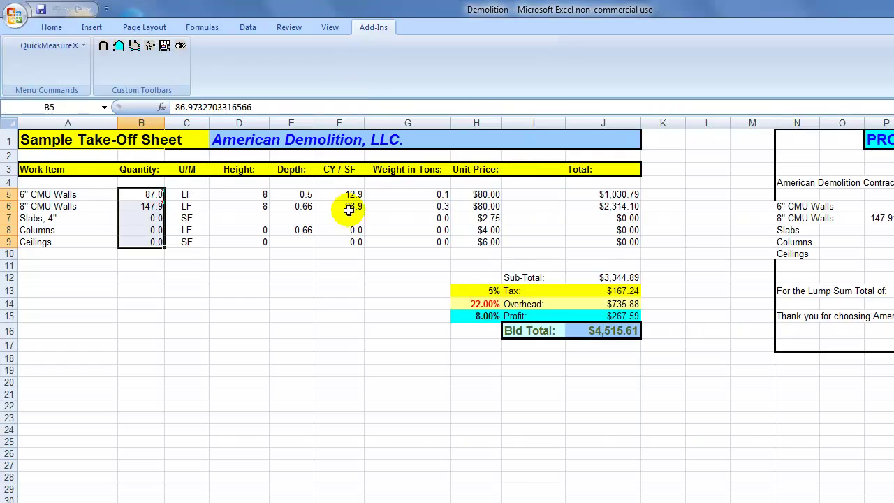
{"action": "left_click", "coordinate": [176, 356]}
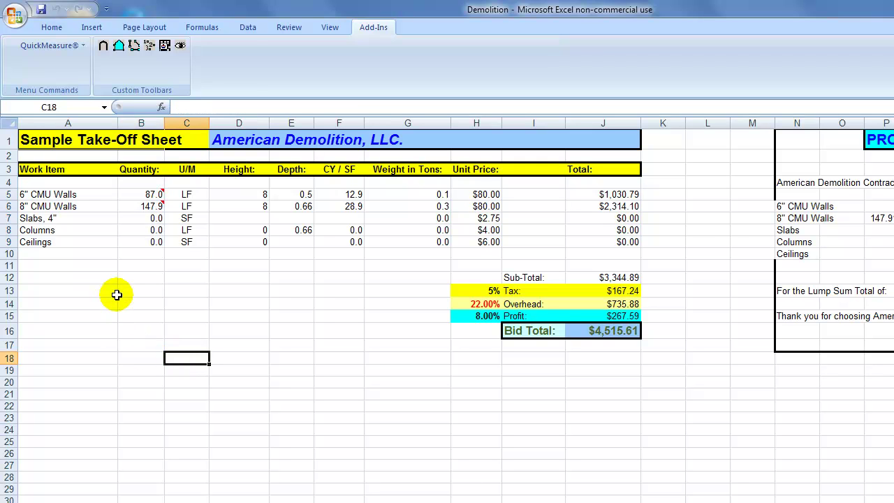
{"action": "left_click", "coordinate": [140, 195]}
{"action": "left_click", "coordinate": [142, 207]}
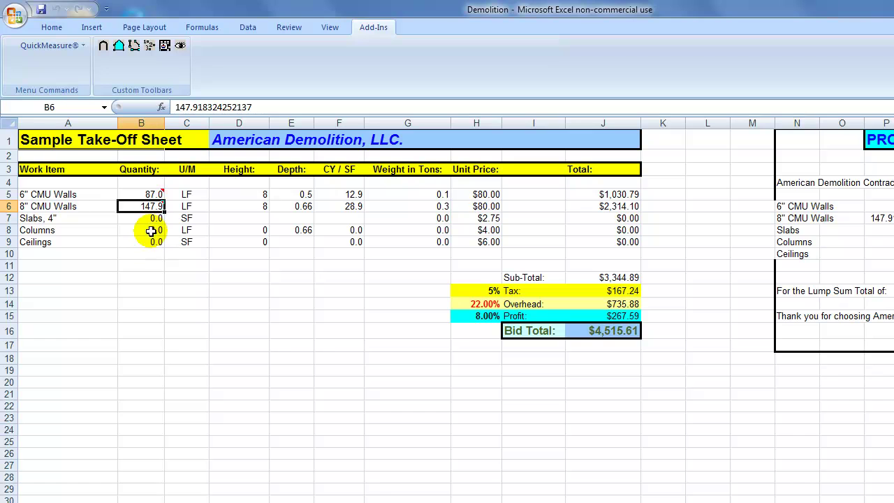
{"action": "left_click_drag", "start_coordinate": [151, 194], "coordinate": [152, 243]}
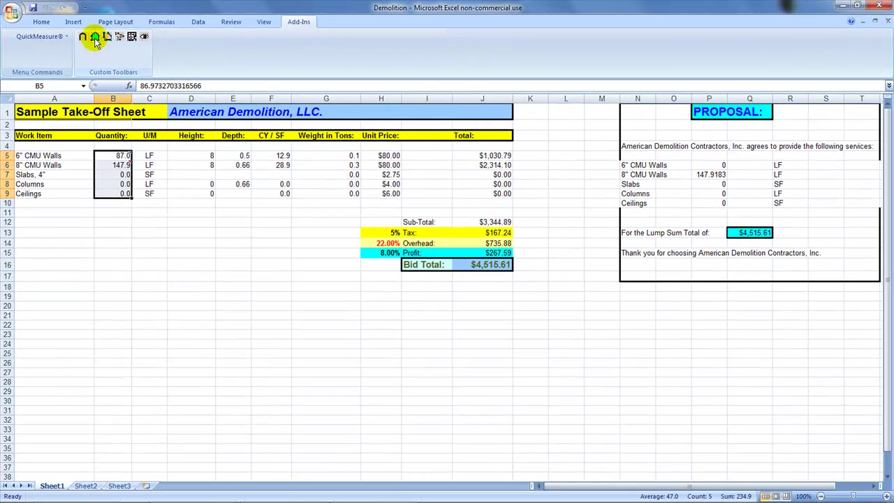
{"action": "left_click", "coordinate": [95, 39]}
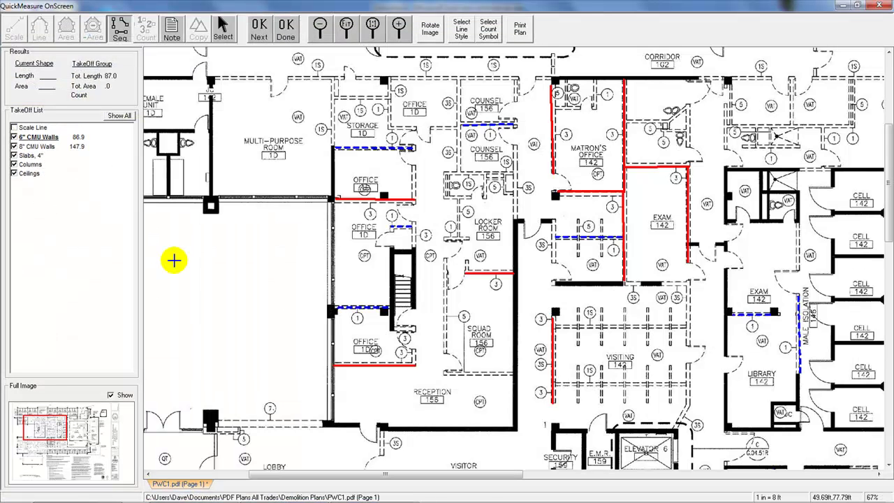
Zoom out over the plan and make 8" CMU Walls the active takeoff group at 147.9
{"action": "scroll", "coordinate": [246, 236], "scroll_direction": "down", "scroll_amount": 2}
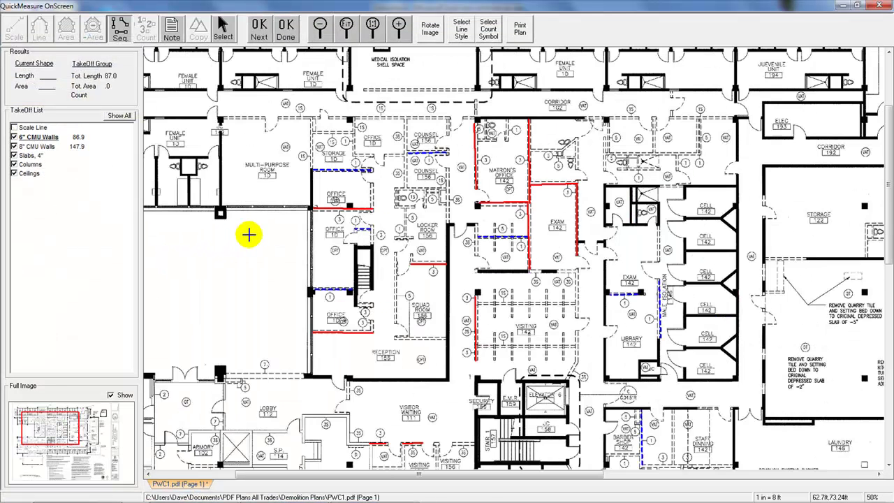
{"action": "scroll", "coordinate": [238, 238], "scroll_direction": "down", "scroll_amount": 2}
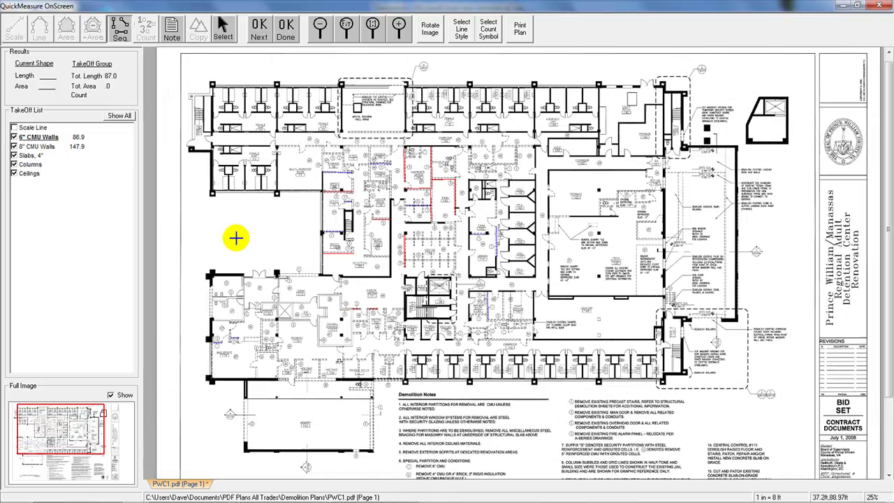
{"action": "scroll", "coordinate": [236, 238], "scroll_direction": "up", "scroll_amount": 1}
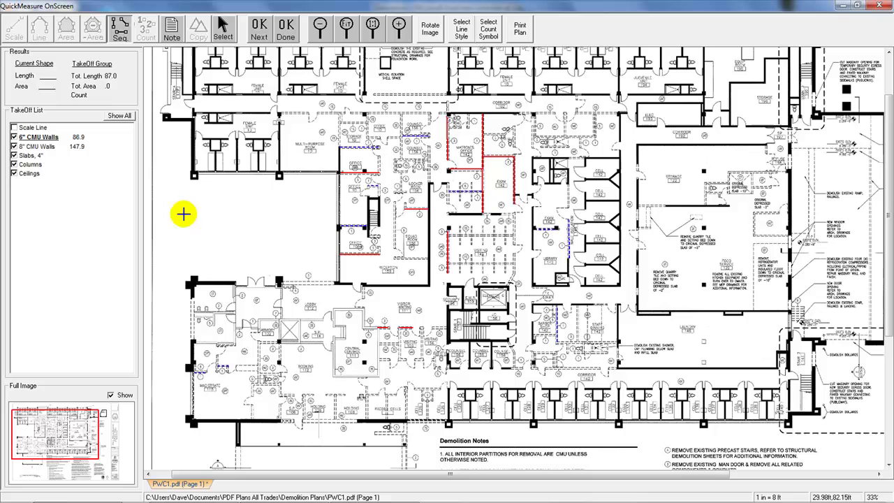
{"action": "left_click", "coordinate": [16, 148]}
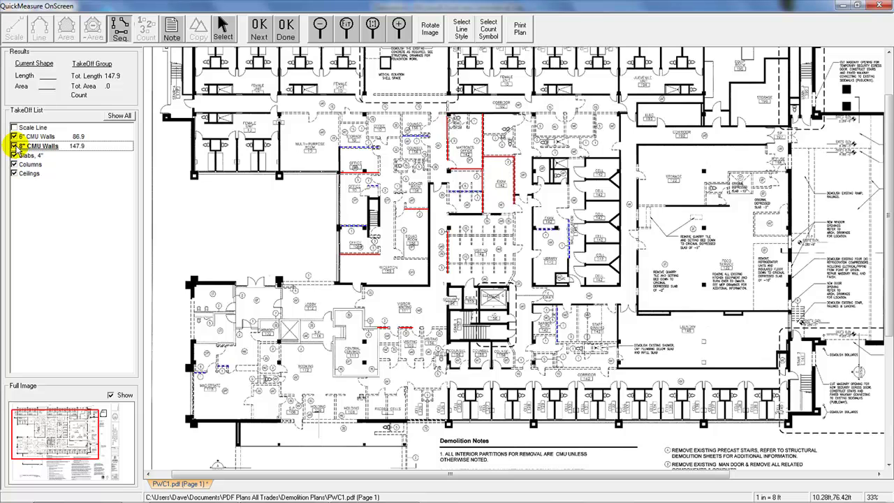
Activate the Ceilings takeoff, zoom to 50%, and start the area at Storage's top-left corner
{"action": "scroll", "coordinate": [442, 49], "scroll_direction": "up", "scroll_amount": 1}
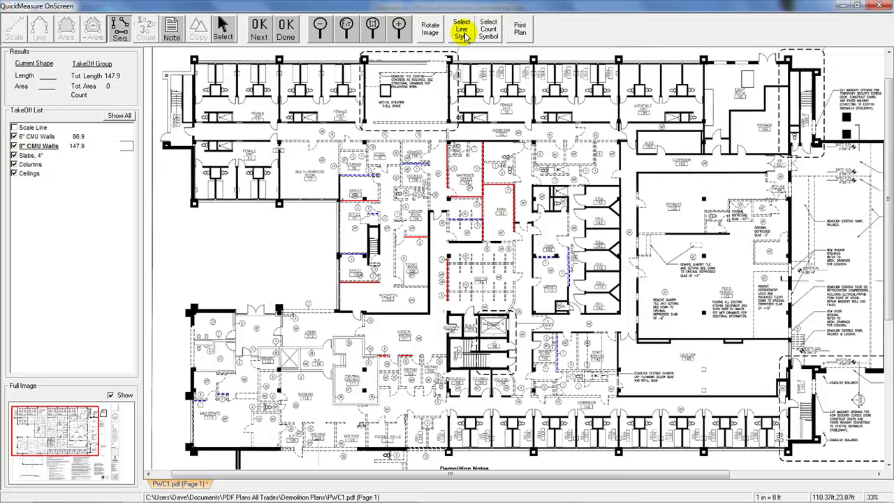
{"action": "left_click", "coordinate": [462, 33]}
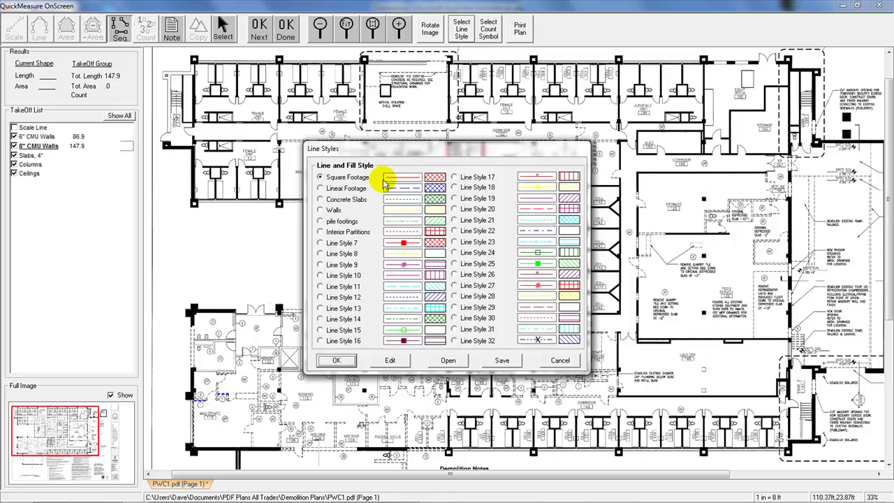
{"action": "left_click", "coordinate": [336, 361]}
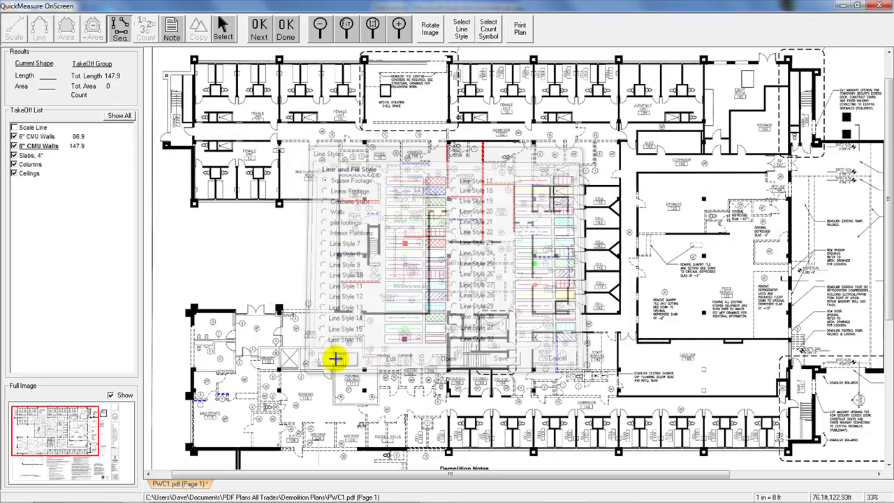
{"action": "left_click", "coordinate": [31, 175]}
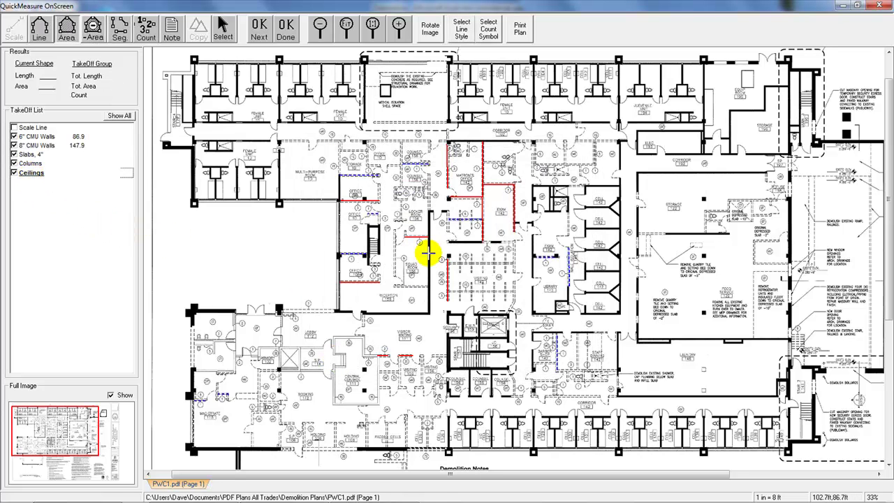
{"action": "scroll", "coordinate": [503, 253], "scroll_direction": "right", "scroll_amount": 3}
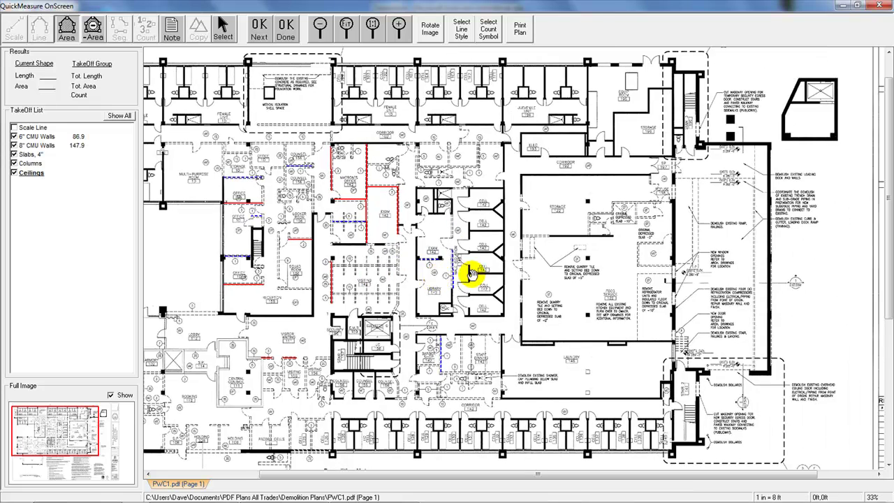
{"action": "scroll", "coordinate": [516, 265], "scroll_direction": "up", "scroll_amount": 1}
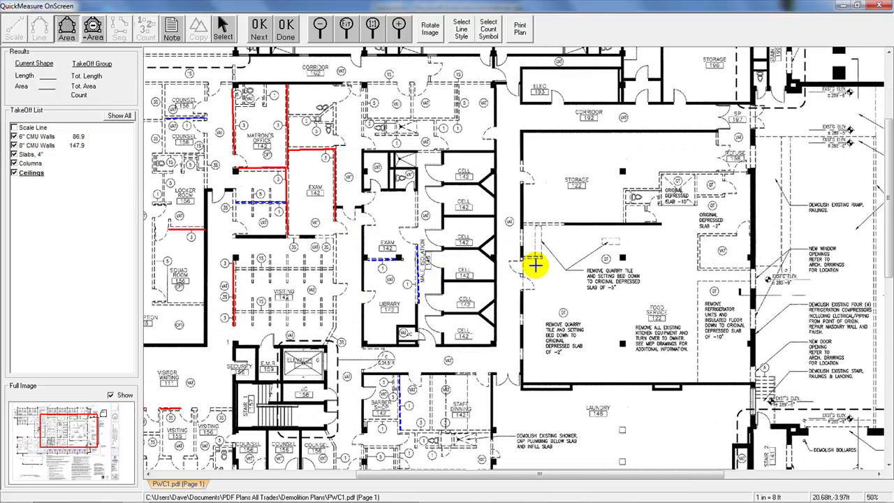
{"action": "left_click", "coordinate": [514, 131]}
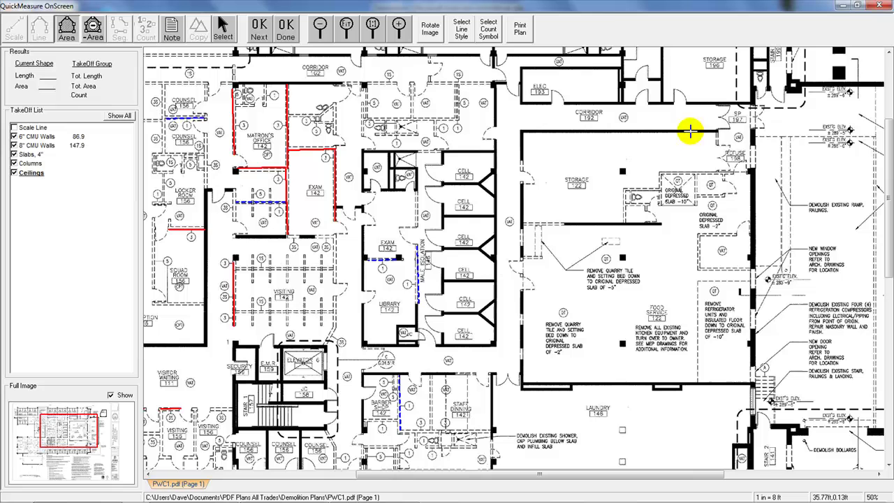
Close the Storage room ceiling area by adding its other three corners
{"action": "left_click", "coordinate": [751, 131]}
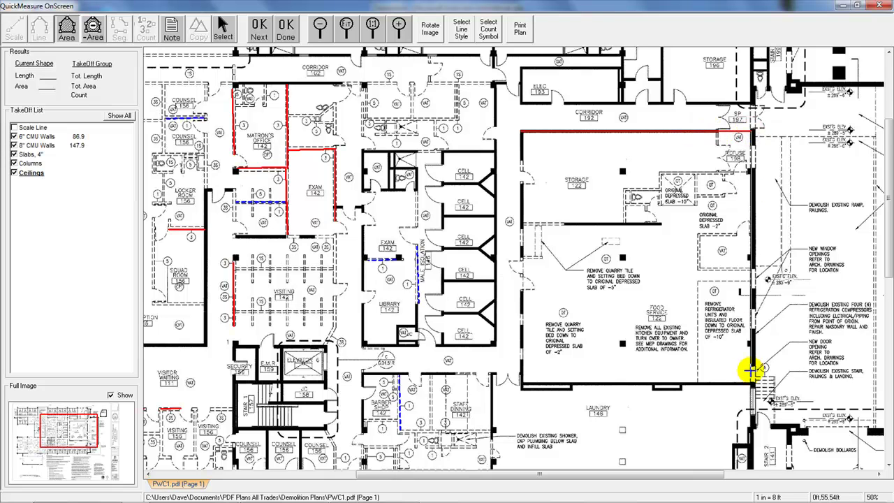
{"action": "double_click", "coordinate": [750, 381]}
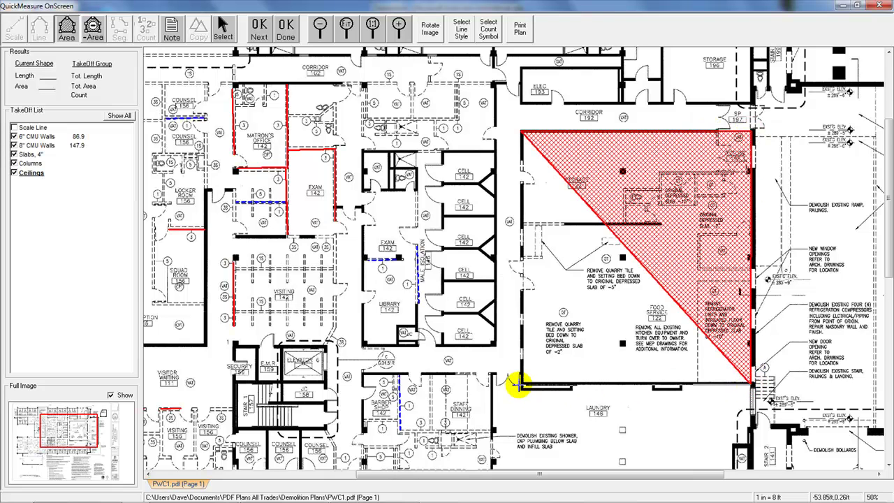
{"action": "double_click", "coordinate": [520, 383]}
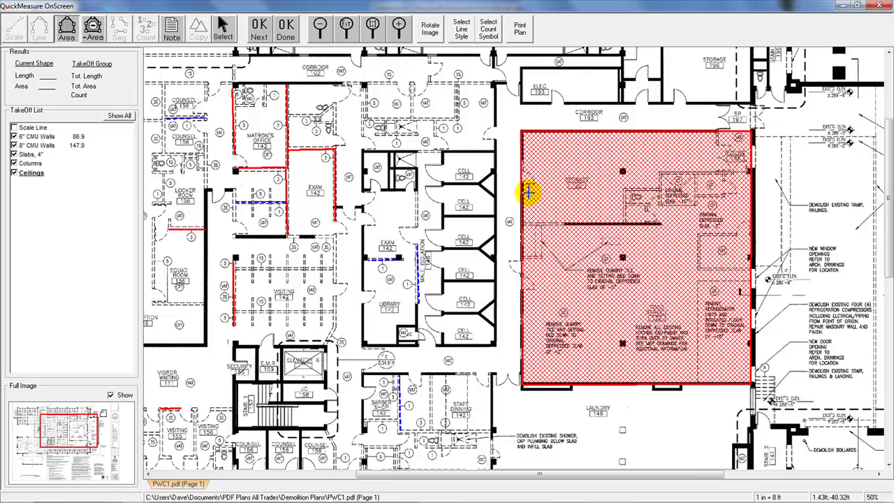
{"action": "left_click", "coordinate": [521, 130]}
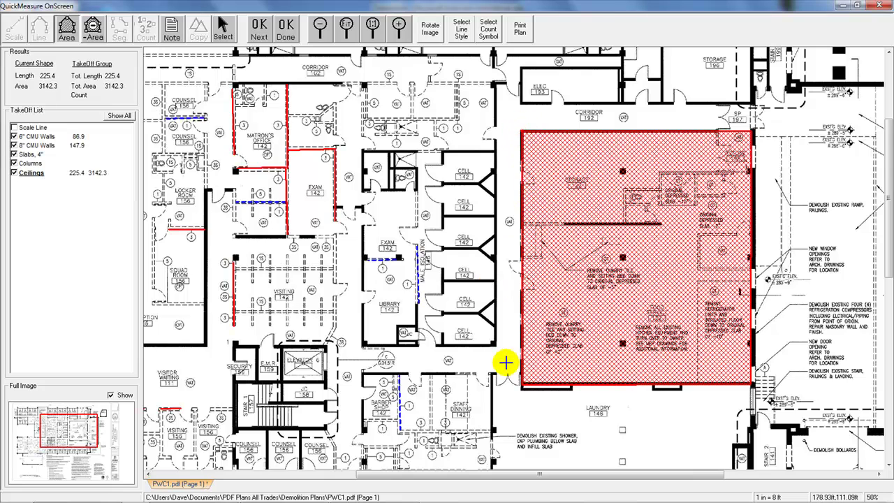
Outline the cell block as a second ceiling area, bringing Ceilings to 3670.5
{"action": "left_click_drag", "start_coordinate": [507, 364], "coordinate": [532, 282]}
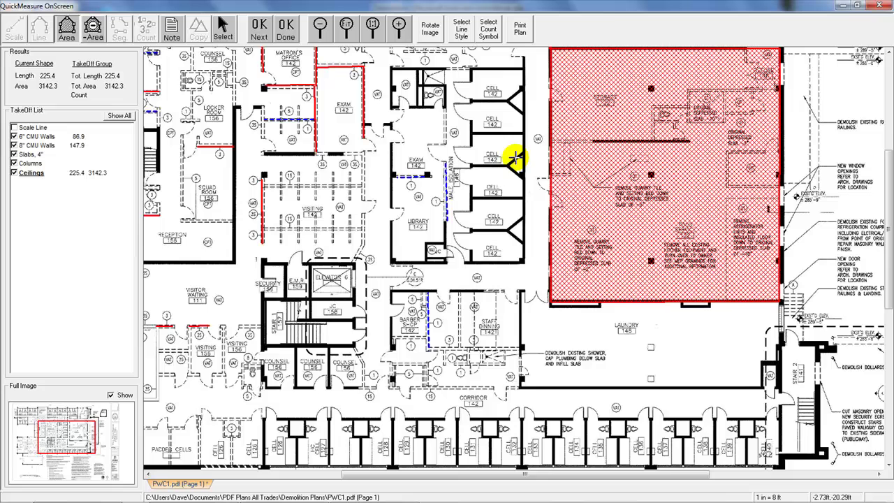
{"action": "scroll", "coordinate": [489, 59], "scroll_direction": "up", "scroll_amount": 1}
{"action": "left_click", "coordinate": [469, 127]}
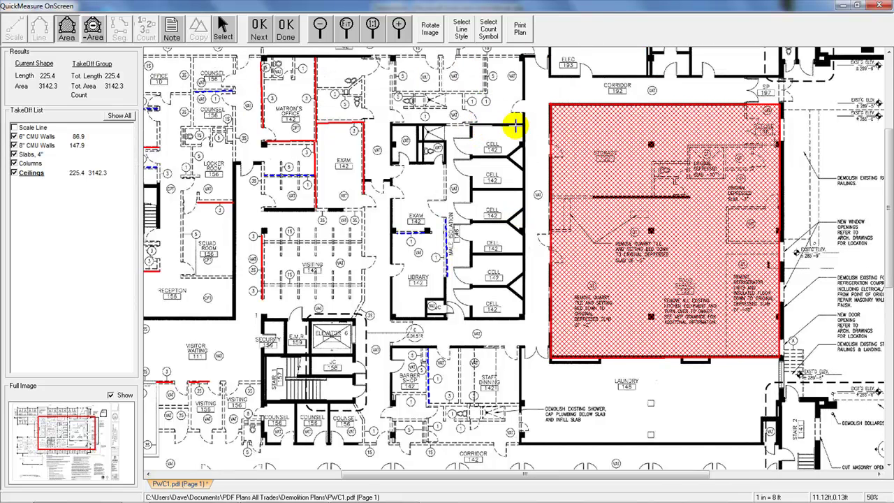
{"action": "left_click", "coordinate": [523, 127]}
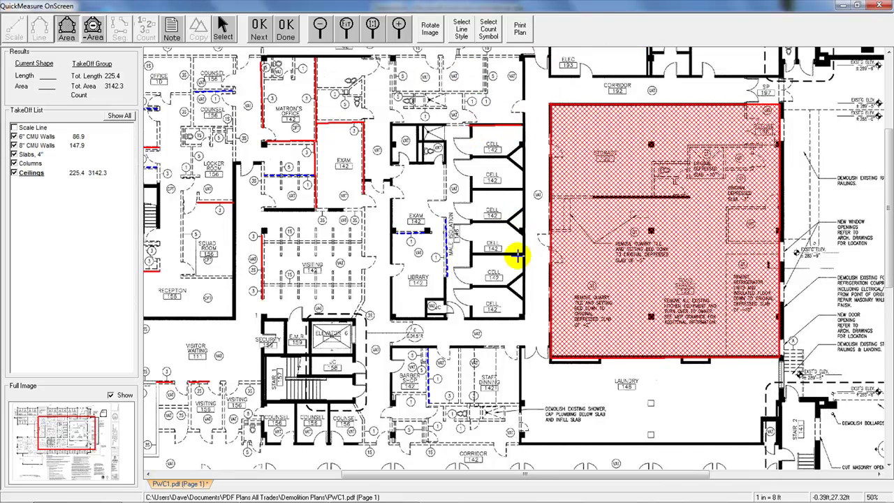
{"action": "left_click", "coordinate": [522, 317]}
{"action": "left_click", "coordinate": [470, 317]}
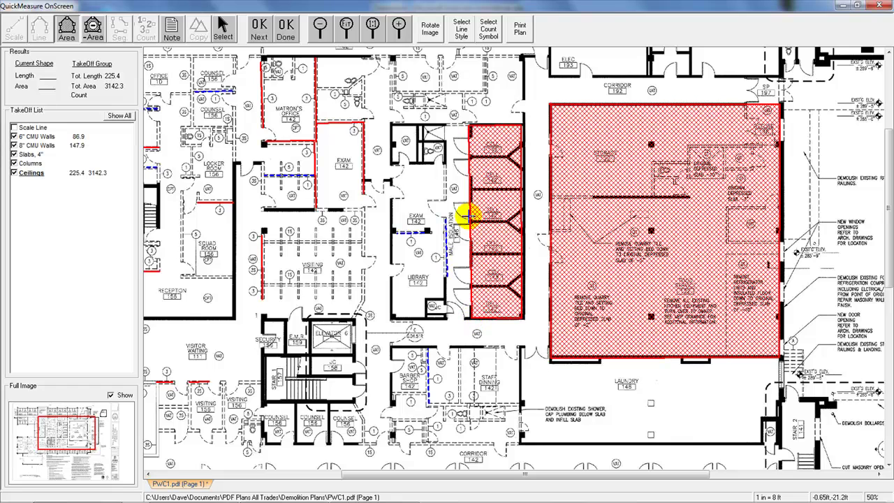
{"action": "left_click", "coordinate": [469, 126]}
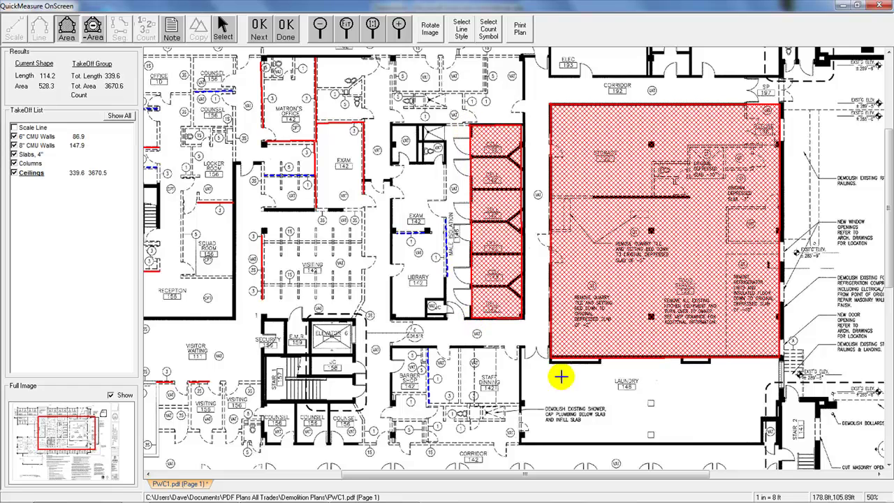
{"action": "left_click_drag", "start_coordinate": [562, 399], "coordinate": [649, 382]}
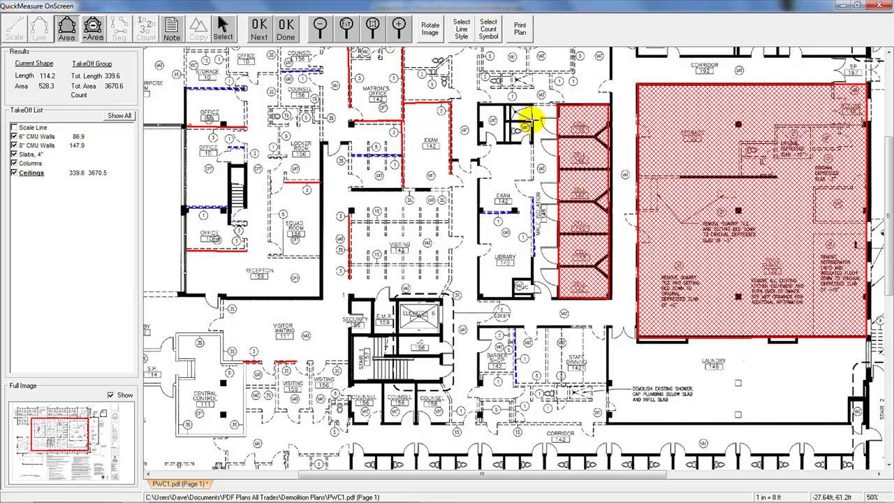
Trace the Exam and Library ceiling area, including the stair notch, as one closed area
{"action": "left_click", "coordinate": [530, 120]}
{"action": "left_click", "coordinate": [531, 278]}
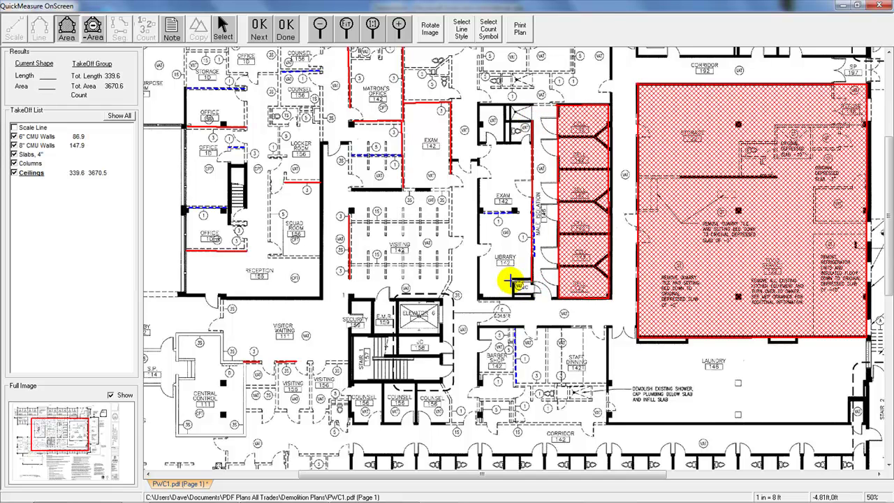
{"action": "left_click", "coordinate": [516, 294]}
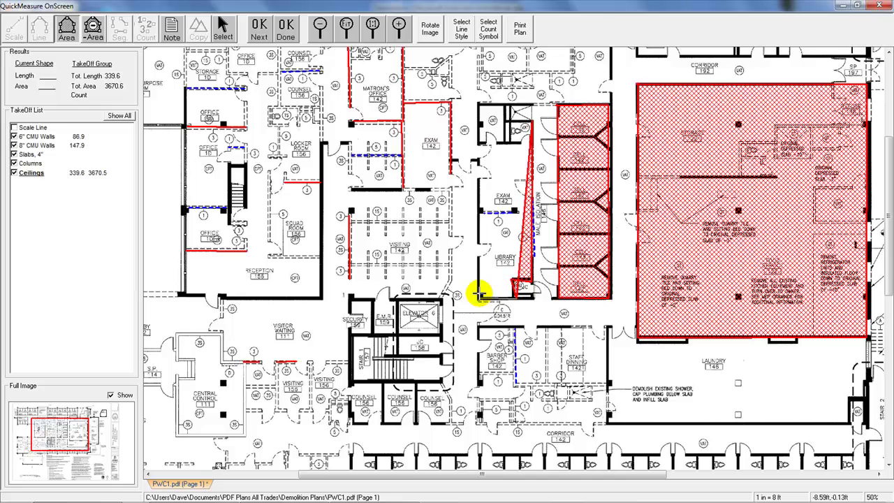
{"action": "left_click", "coordinate": [478, 293]}
{"action": "left_click", "coordinate": [479, 105]}
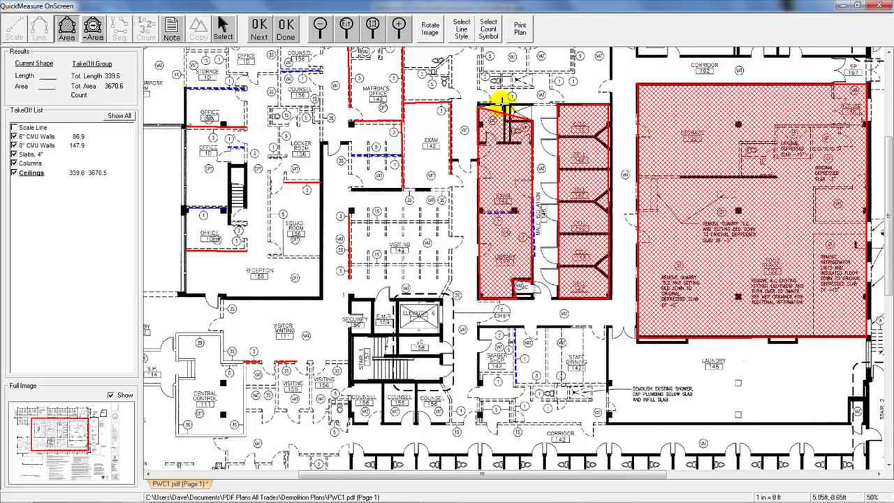
{"action": "left_click", "coordinate": [505, 104]}
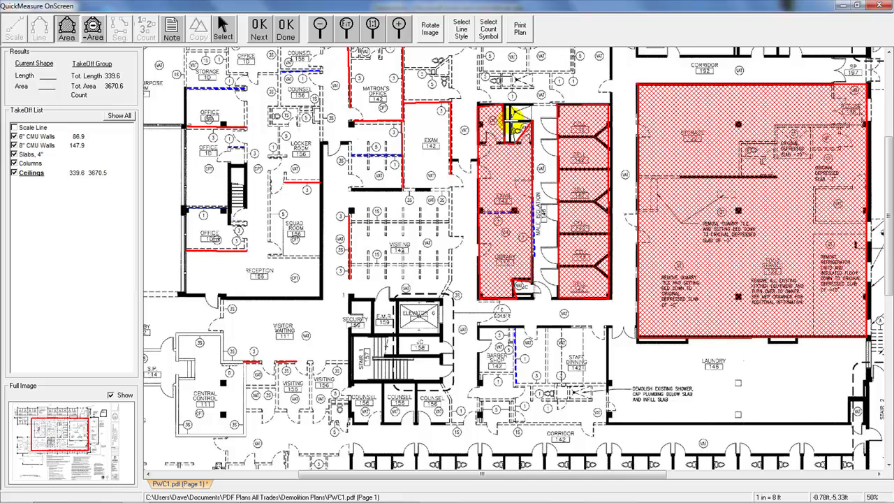
{"action": "left_click", "coordinate": [516, 120]}
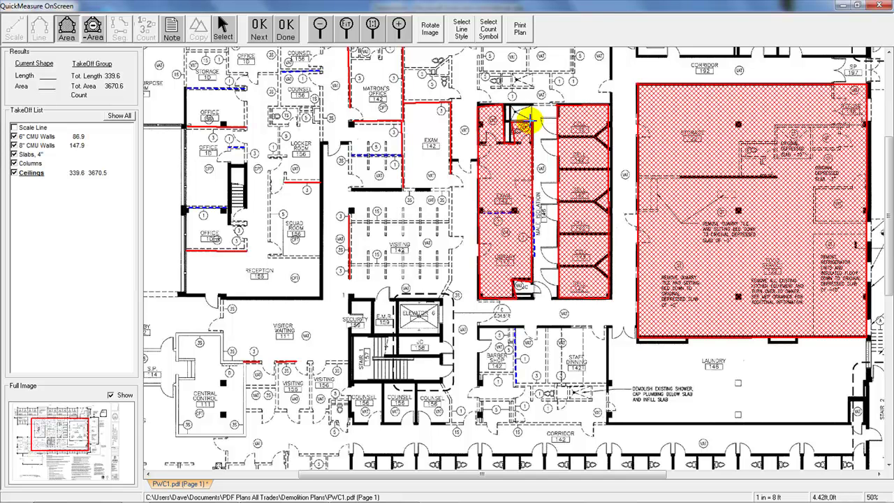
{"action": "double_click", "coordinate": [531, 119]}
Add a freehand ceiling area around the shower demolition note, totalling 4672.0
{"action": "scroll", "coordinate": [571, 335], "scroll_direction": "down", "scroll_amount": 3}
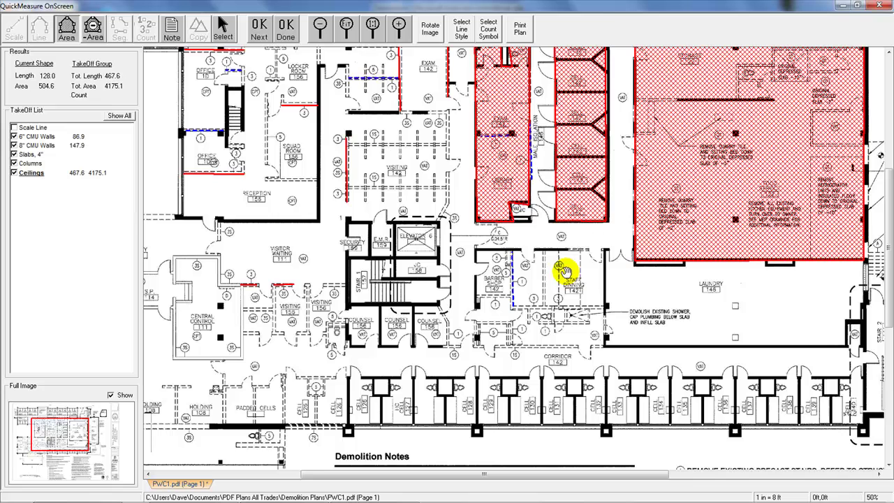
{"action": "mouse_move", "coordinate": [640, 292]}
{"action": "left_mouse_down"}
{"action": "mouse_move", "coordinate": [613, 293]}
{"action": "mouse_move", "coordinate": [598, 391]}
{"action": "mouse_move", "coordinate": [688, 342]}
{"action": "mouse_move", "coordinate": [641, 290]}
{"action": "left_mouse_up"}
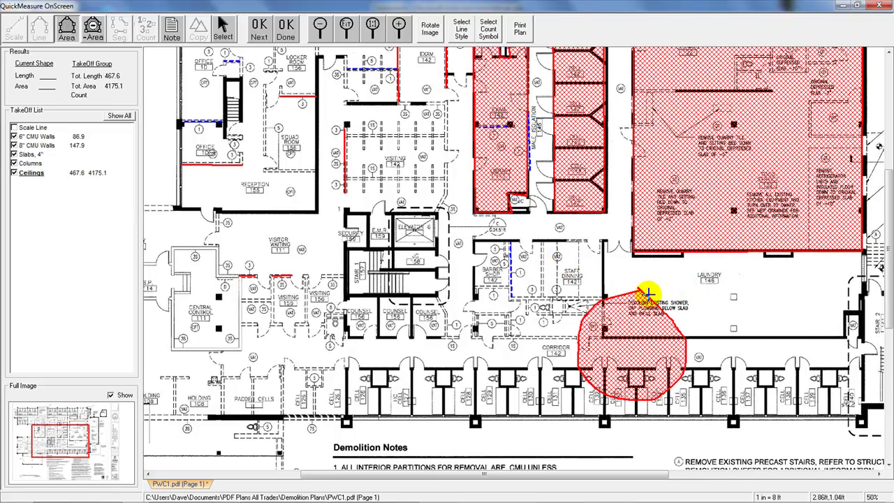
{"action": "left_click", "coordinate": [637, 292]}
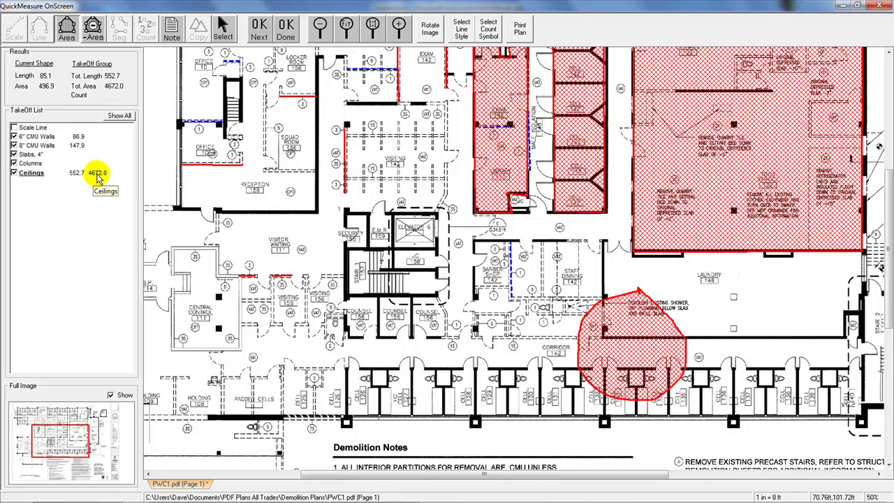
{"action": "scroll", "coordinate": [241, 53], "scroll_direction": "up", "scroll_amount": 1}
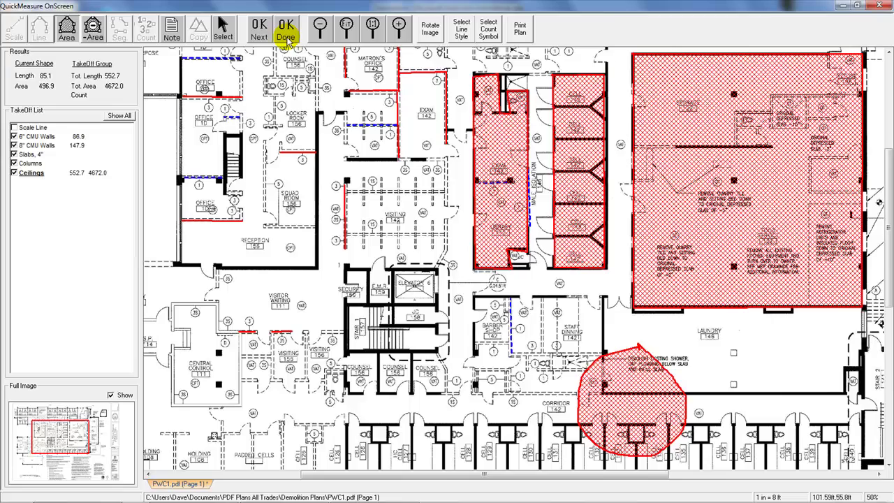
Back in Excel, set the 6" CMU Walls unit price in H5 to $70.00 and select B5:B9
{"action": "left_click", "coordinate": [286, 38]}
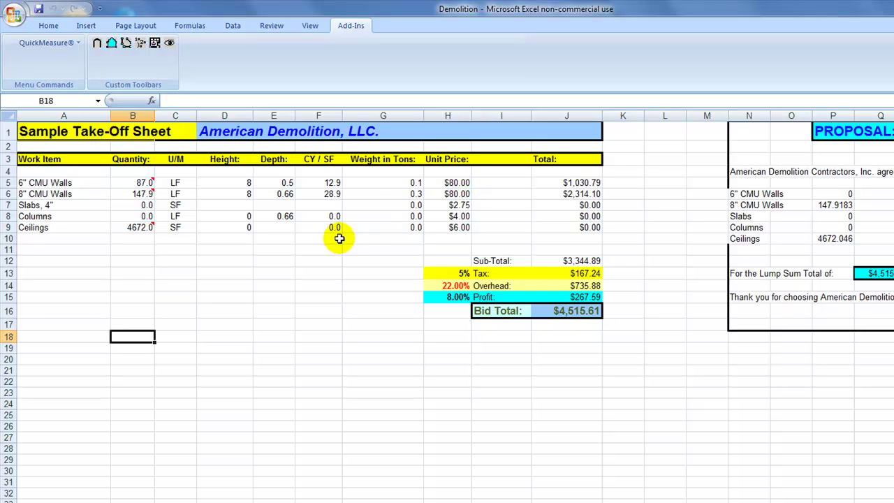
{"action": "left_click", "coordinate": [451, 184]}
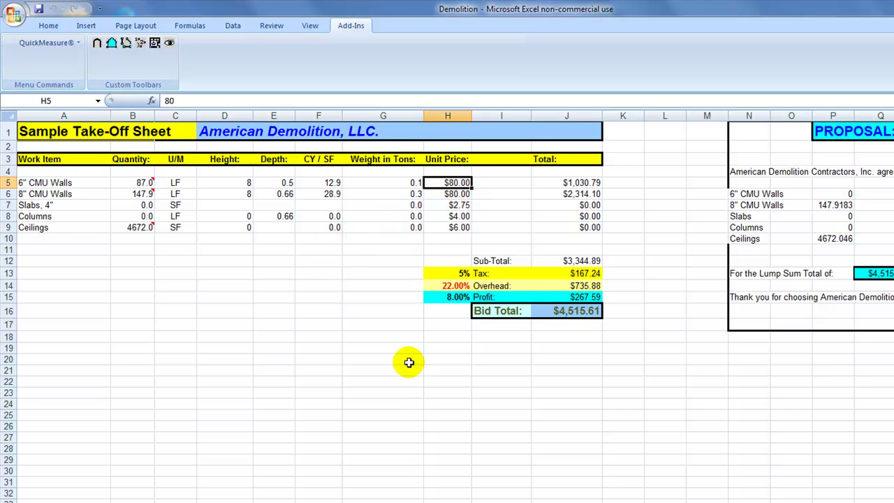
{"action": "type", "text": "70"}
{"action": "key", "text": "Return"}
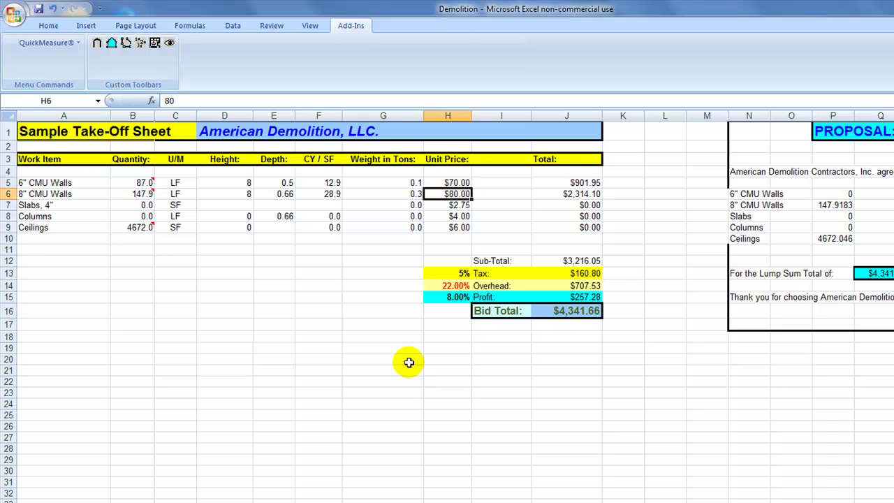
{"action": "left_click_drag", "start_coordinate": [144, 181], "coordinate": [143, 228]}
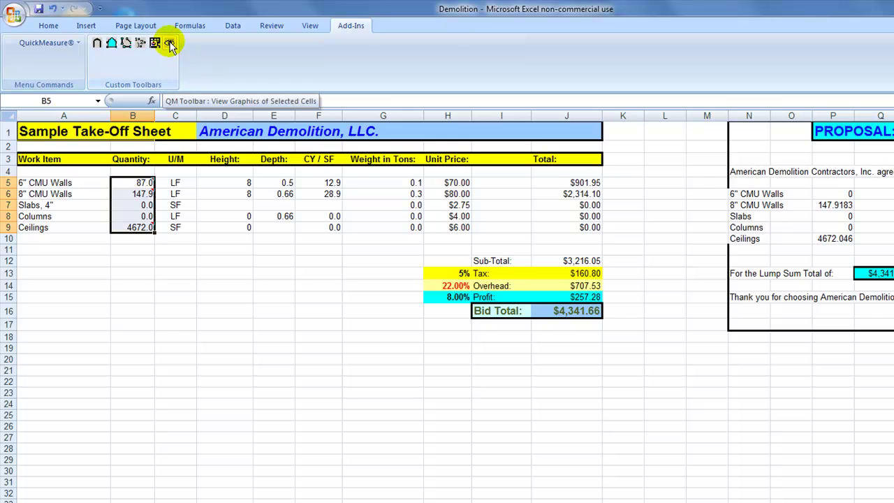
Place a yellow note reading 'Ceiling Demo Here' in the Laundry 146 area of the plan
{"action": "left_click", "coordinate": [169, 43]}
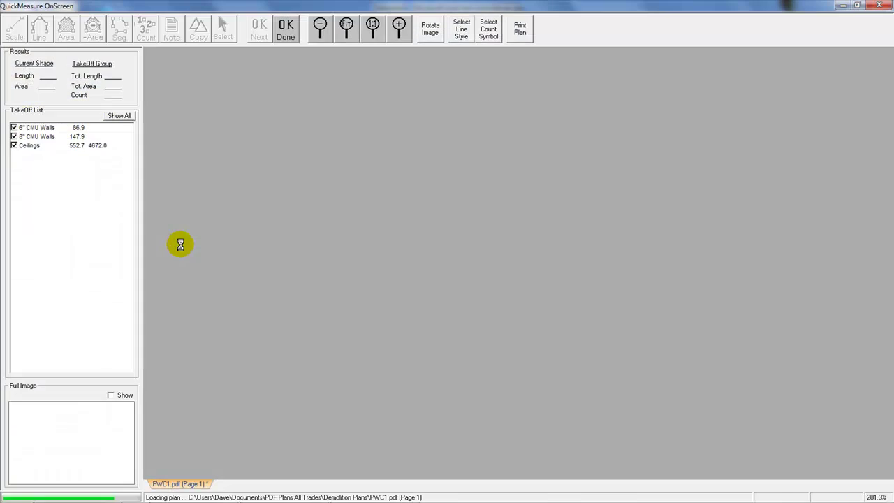
{"action": "scroll", "coordinate": [249, 195], "scroll_direction": "down", "scroll_amount": 2}
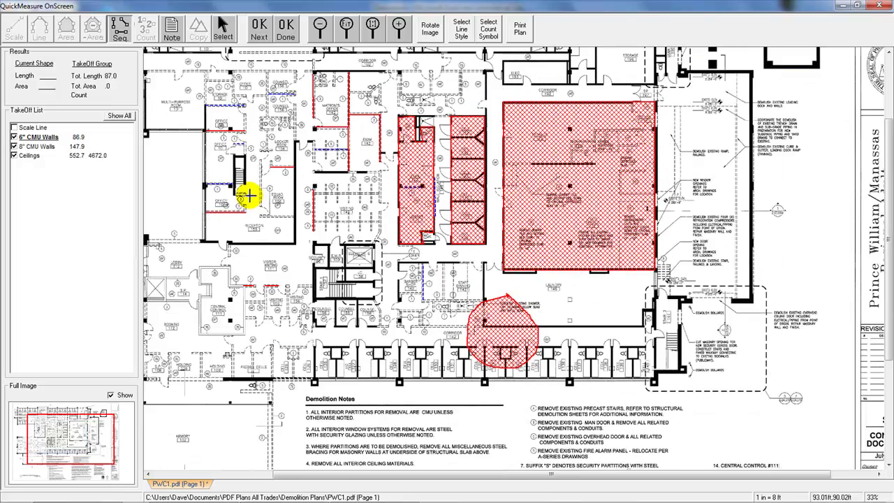
{"action": "scroll", "coordinate": [249, 195], "scroll_direction": "down", "scroll_amount": 1}
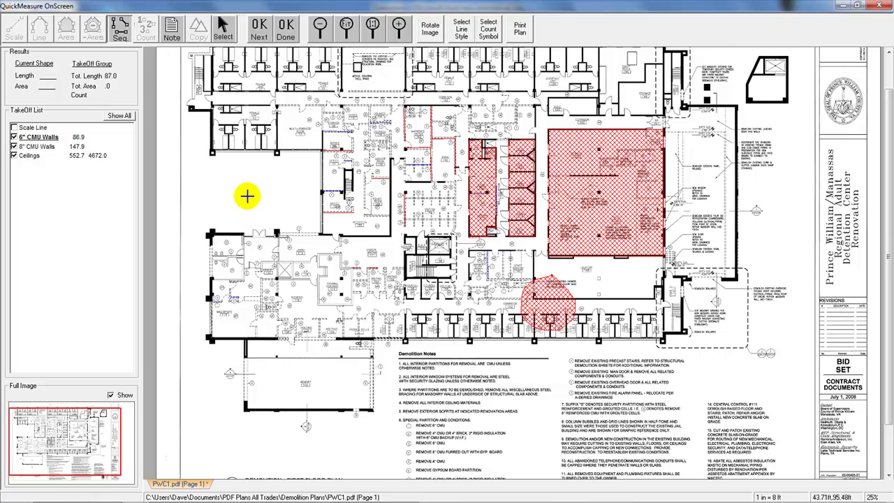
{"action": "scroll", "coordinate": [175, 40], "scroll_direction": "up", "scroll_amount": 1}
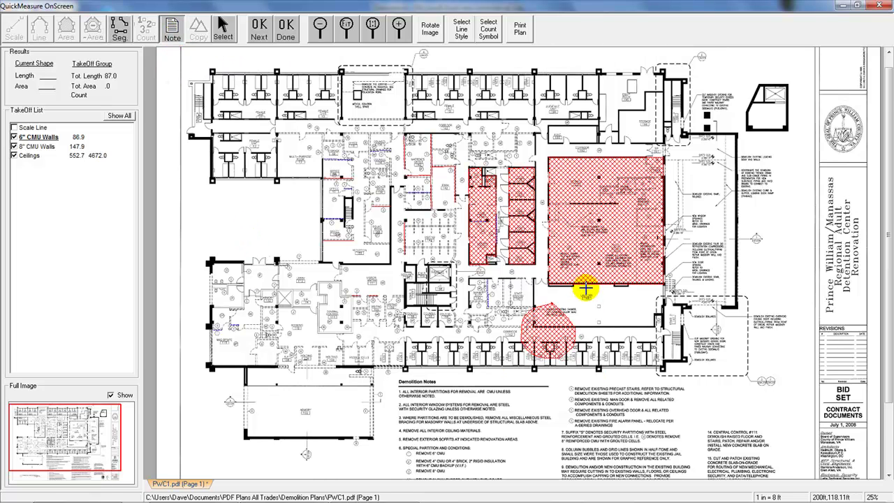
{"action": "mouse_move", "coordinate": [585, 299]}
{"action": "left_mouse_down"}
{"action": "mouse_move", "coordinate": [648, 301]}
{"action": "mouse_move", "coordinate": [637, 302]}
{"action": "left_mouse_up"}
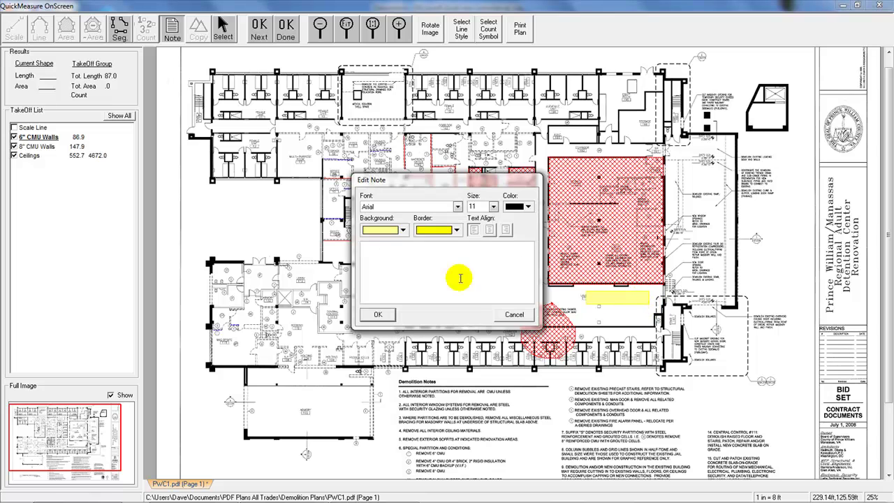
{"action": "type", "text": "Ceiling Demo Here"}
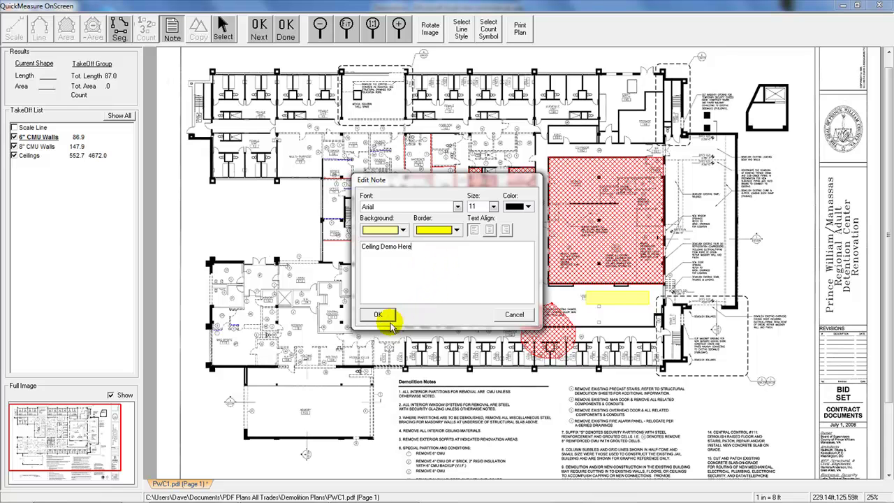
{"action": "left_click", "coordinate": [377, 315]}
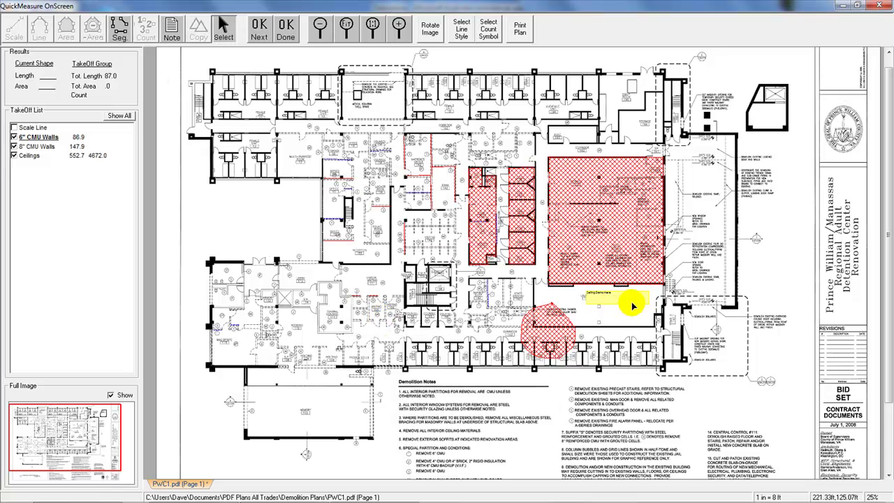
Shrink the 'Ceiling Demo Here' note box to fit its text
{"action": "scroll", "coordinate": [628, 307], "scroll_direction": "up", "scroll_amount": 2}
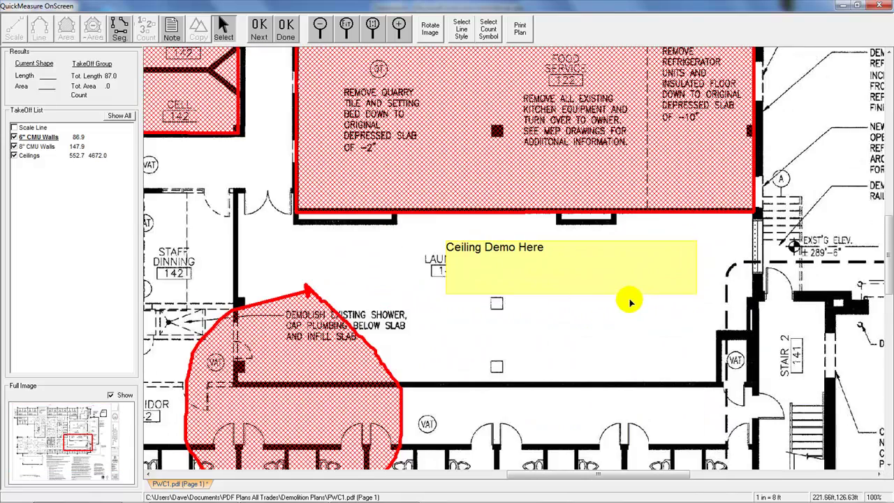
{"action": "left_click", "coordinate": [692, 291]}
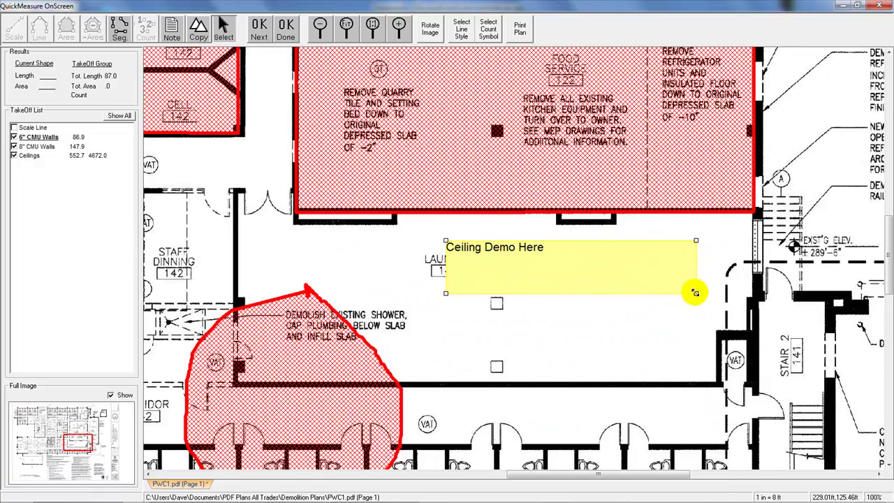
{"action": "left_click_drag", "start_coordinate": [693, 292], "coordinate": [587, 263]}
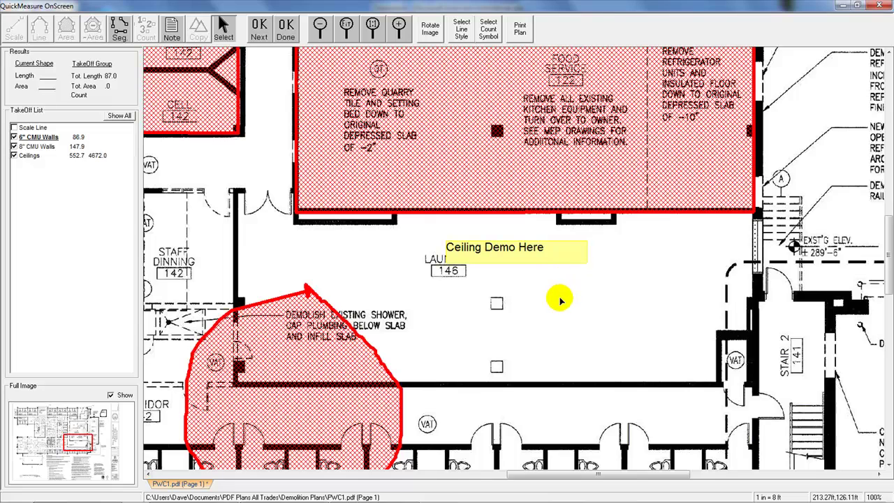
{"action": "scroll", "coordinate": [560, 301], "scroll_direction": "down", "scroll_amount": 2}
{"action": "scroll", "coordinate": [562, 302], "scroll_direction": "down", "scroll_amount": 1}
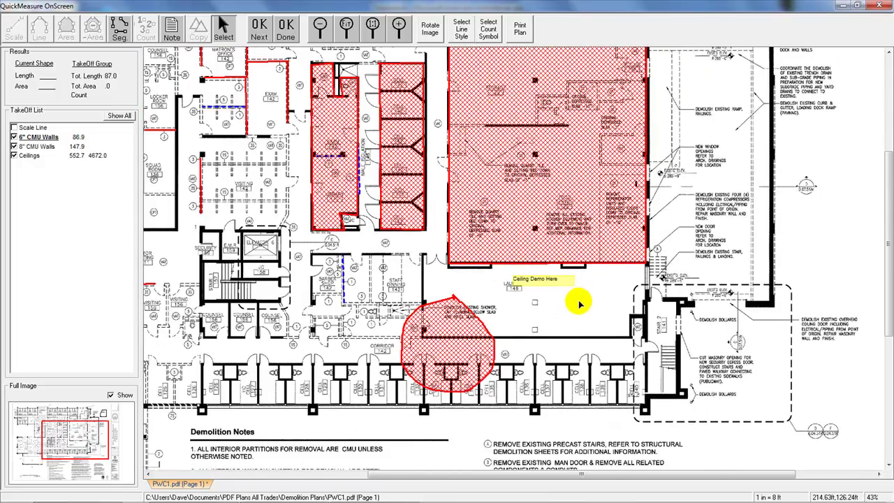
Finish the plan markup and select quantity cells B5:B9 to review their QuickMeasure comments
{"action": "left_click", "coordinate": [285, 33]}
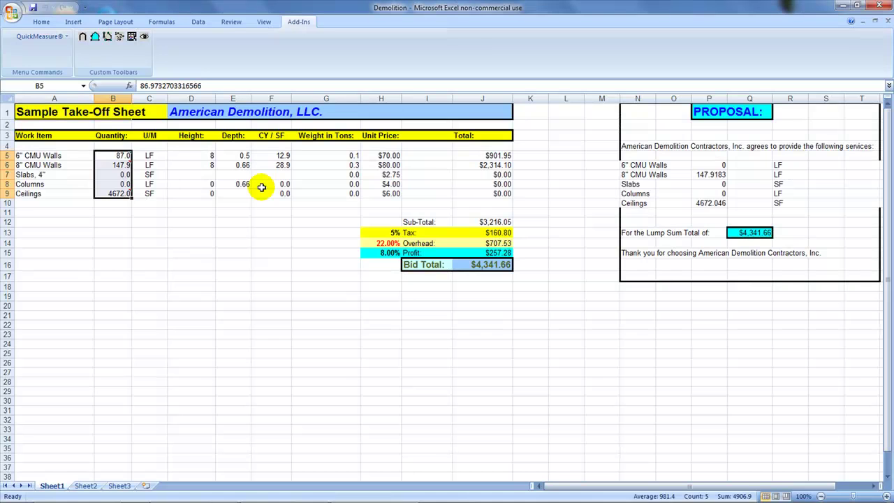
{"action": "left_click", "coordinate": [113, 232]}
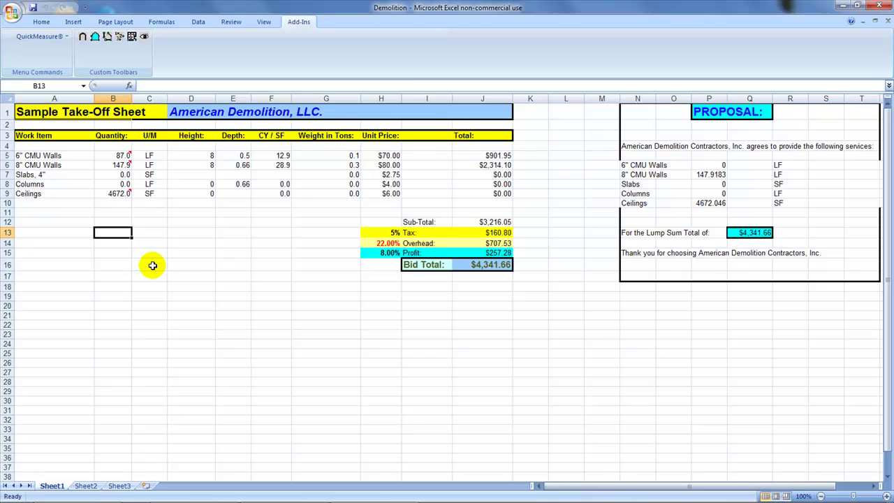
{"action": "left_click", "coordinate": [121, 174]}
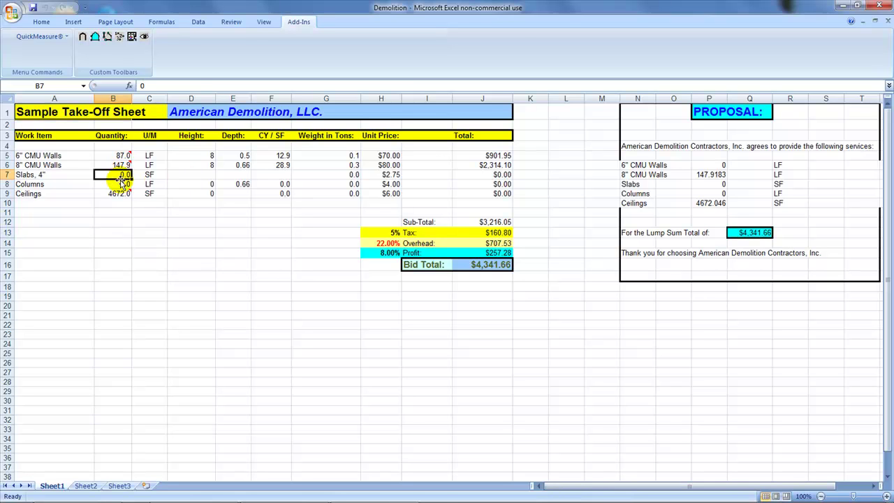
{"action": "left_click_drag", "start_coordinate": [121, 155], "coordinate": [118, 194]}
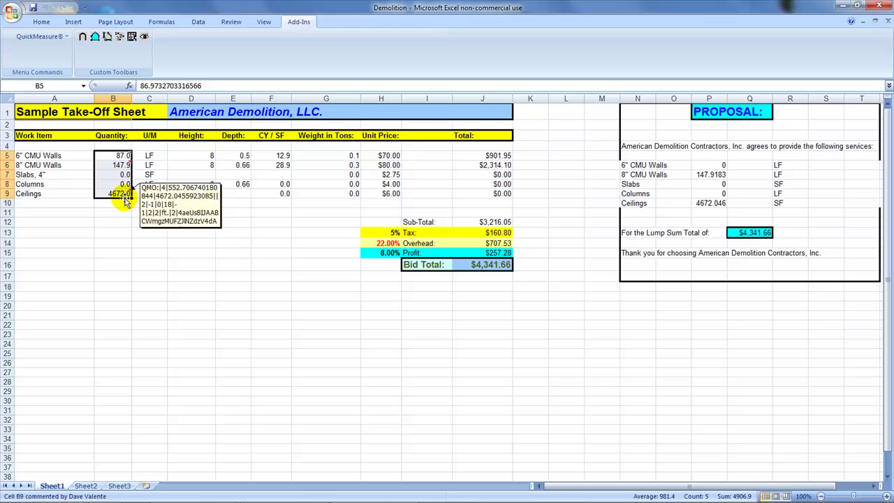